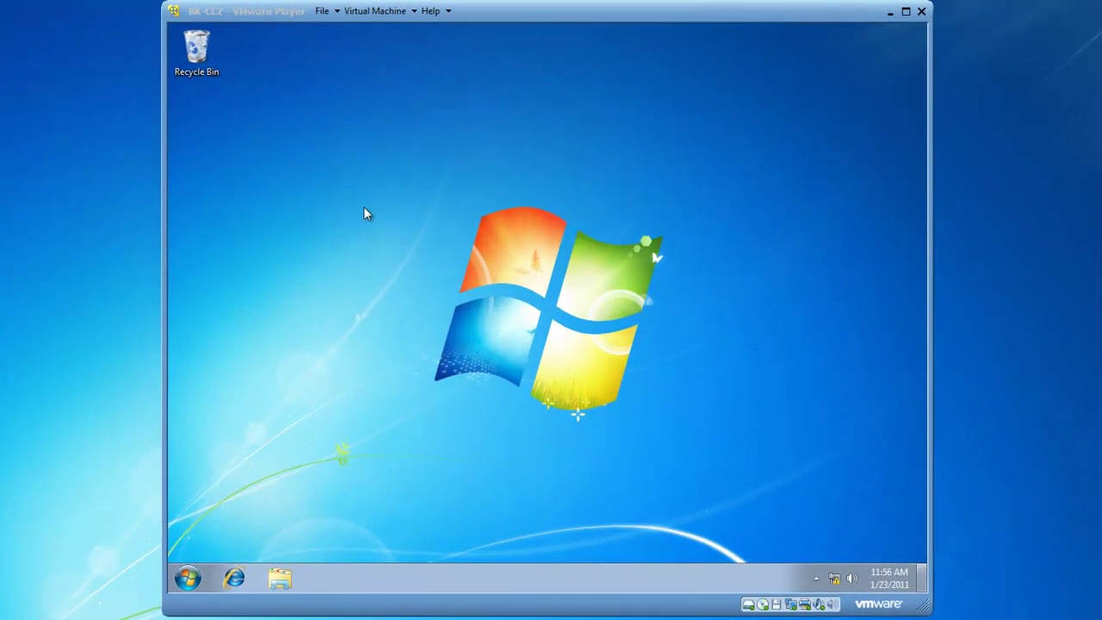
From the Start menu, reach Control Panel's User Accounts Manage Accounts page.
click(471, 340)
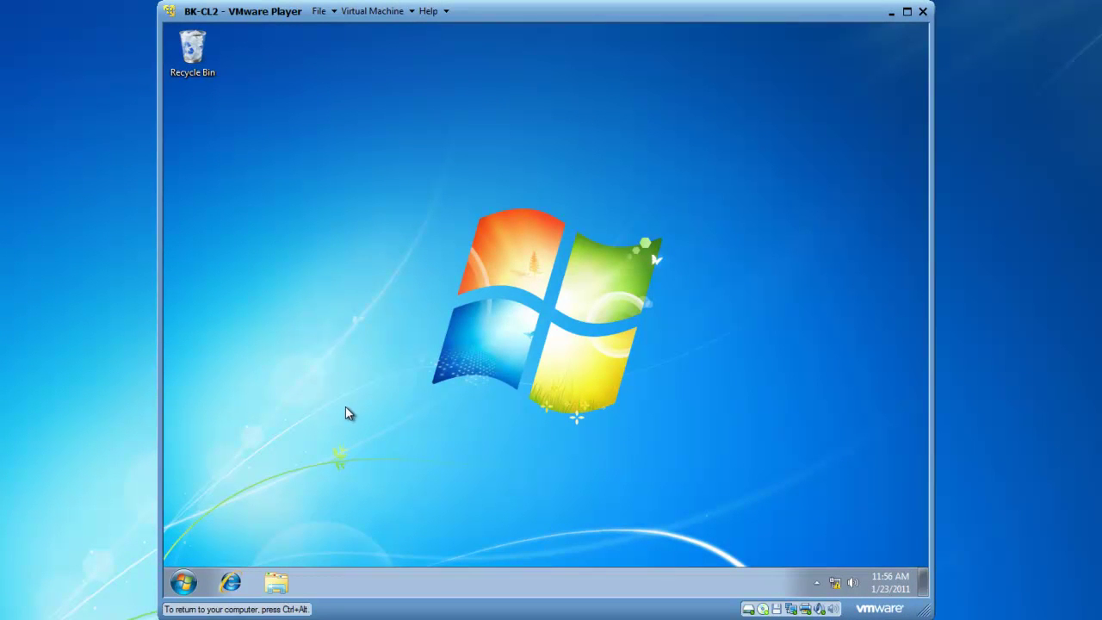
click(184, 583)
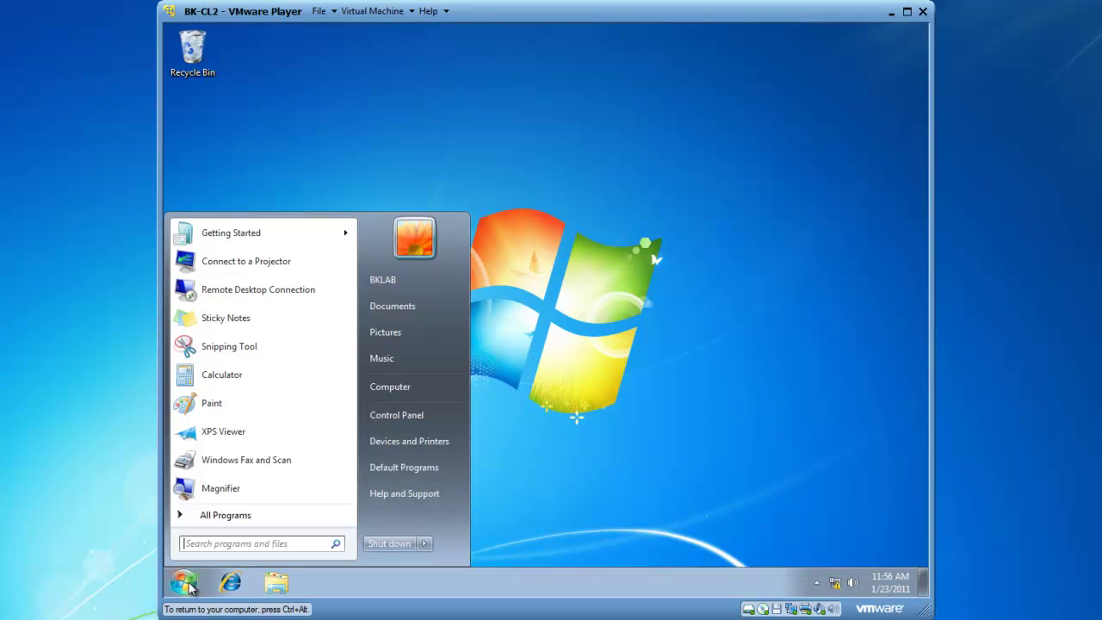
click(395, 413)
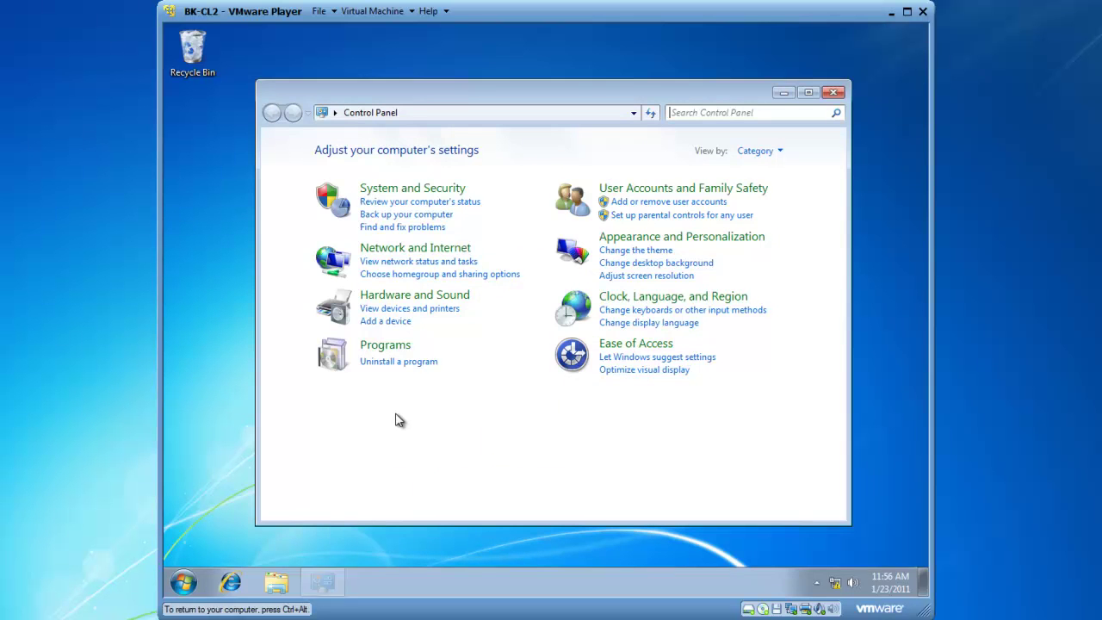
click(669, 194)
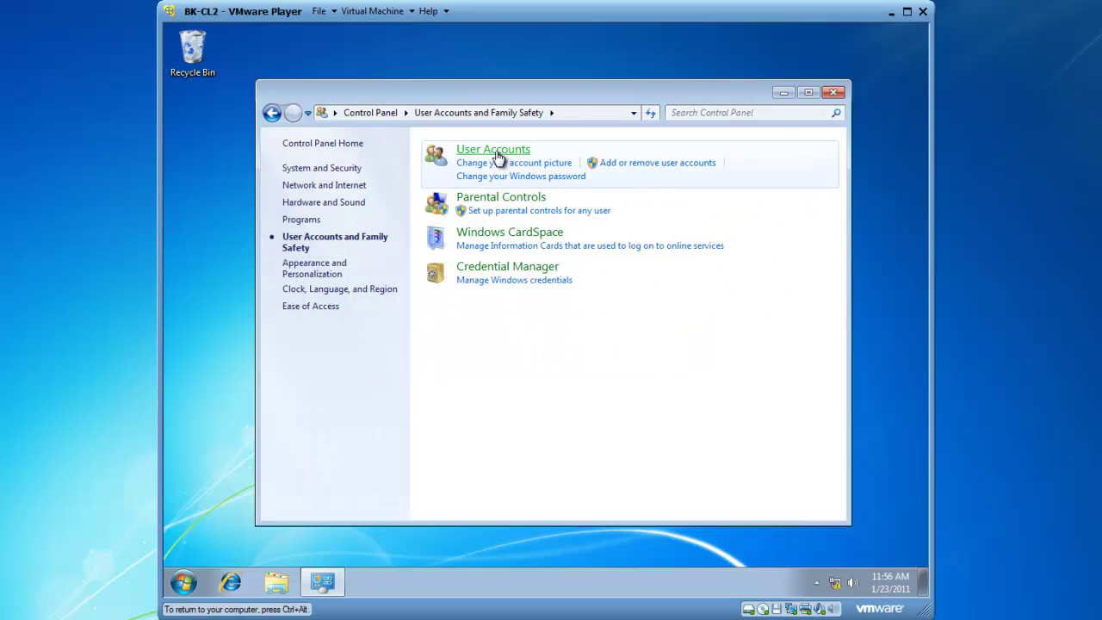
click(497, 151)
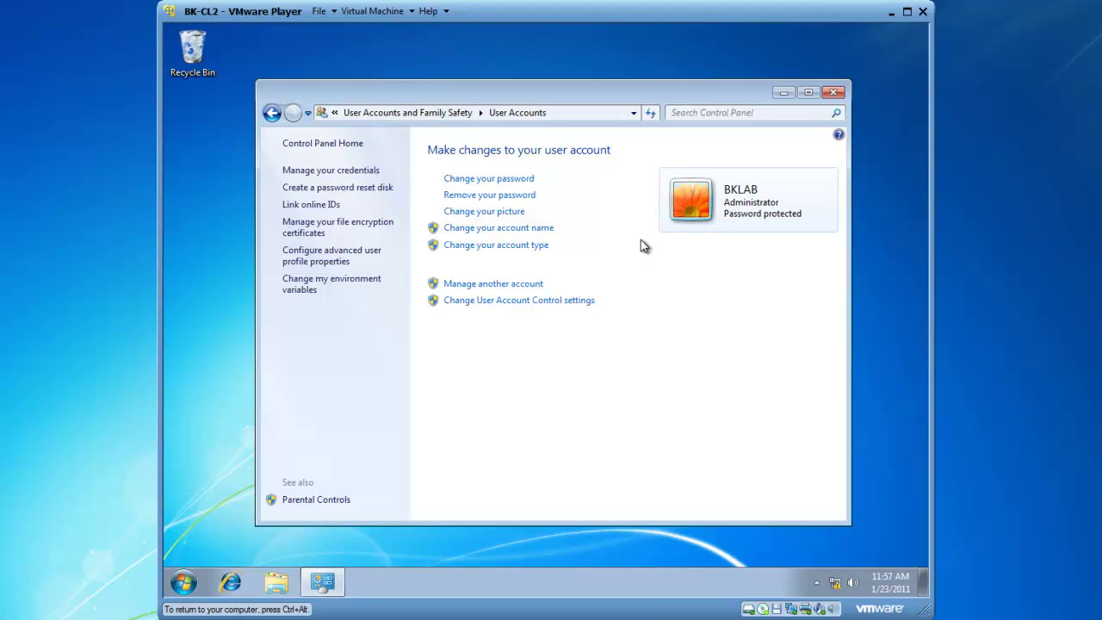
click(496, 286)
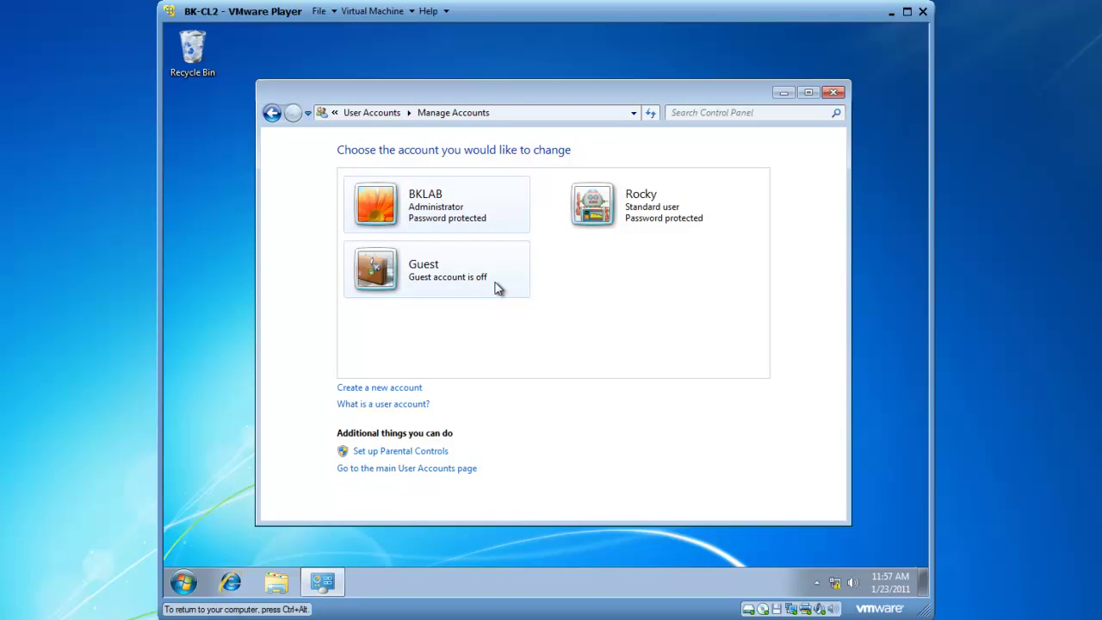
Create a new Standard user account named 'Bobby'.
click(379, 388)
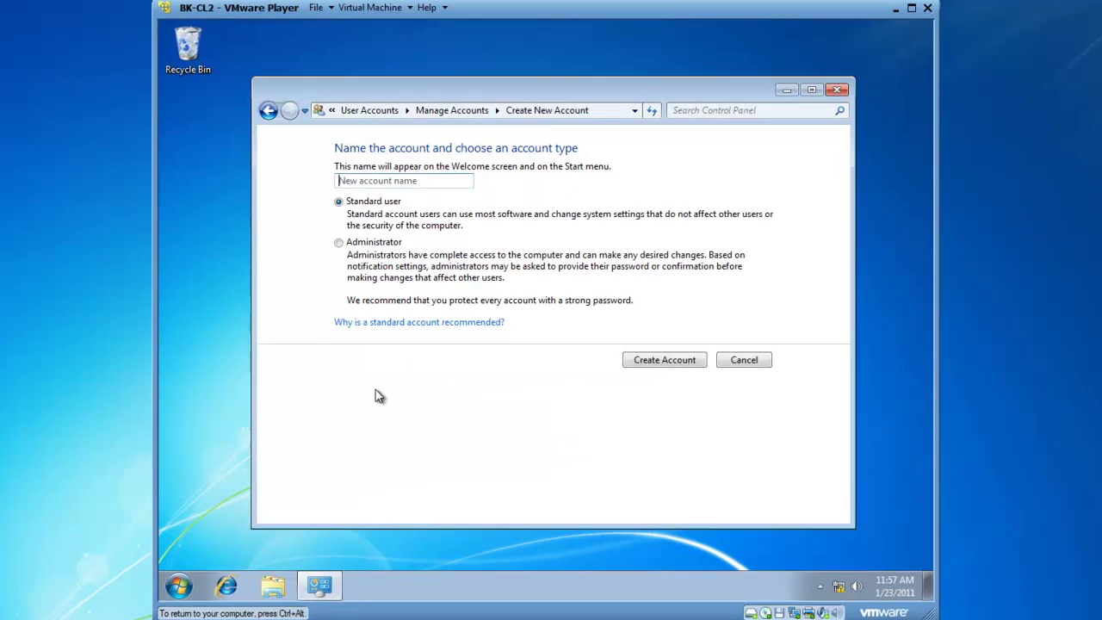
text(Bob)
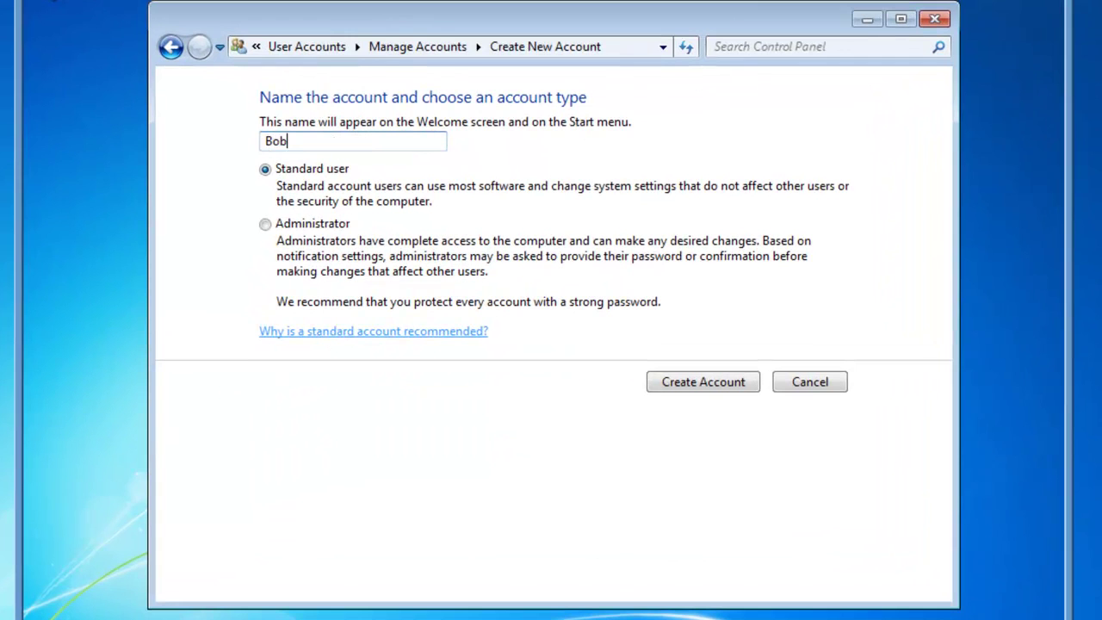
text(by)
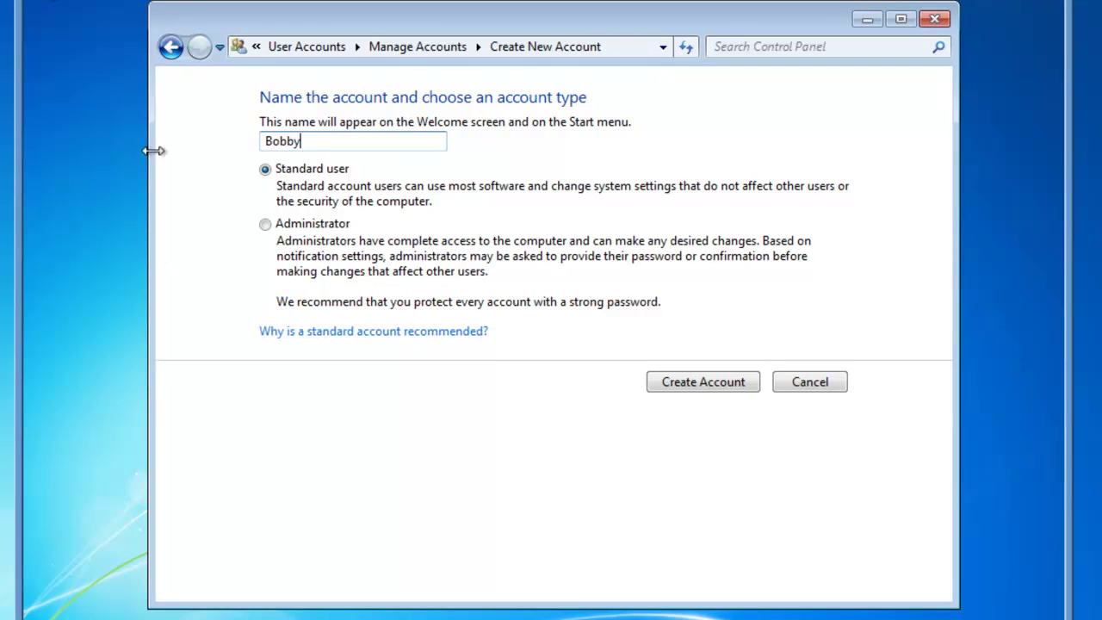
click(713, 385)
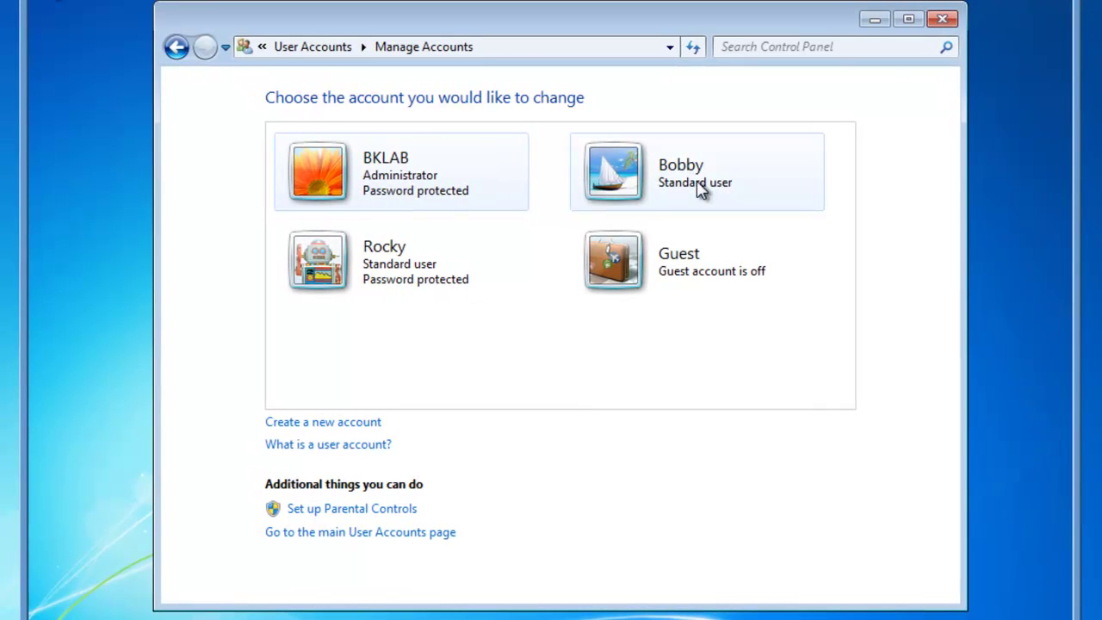
click(702, 190)
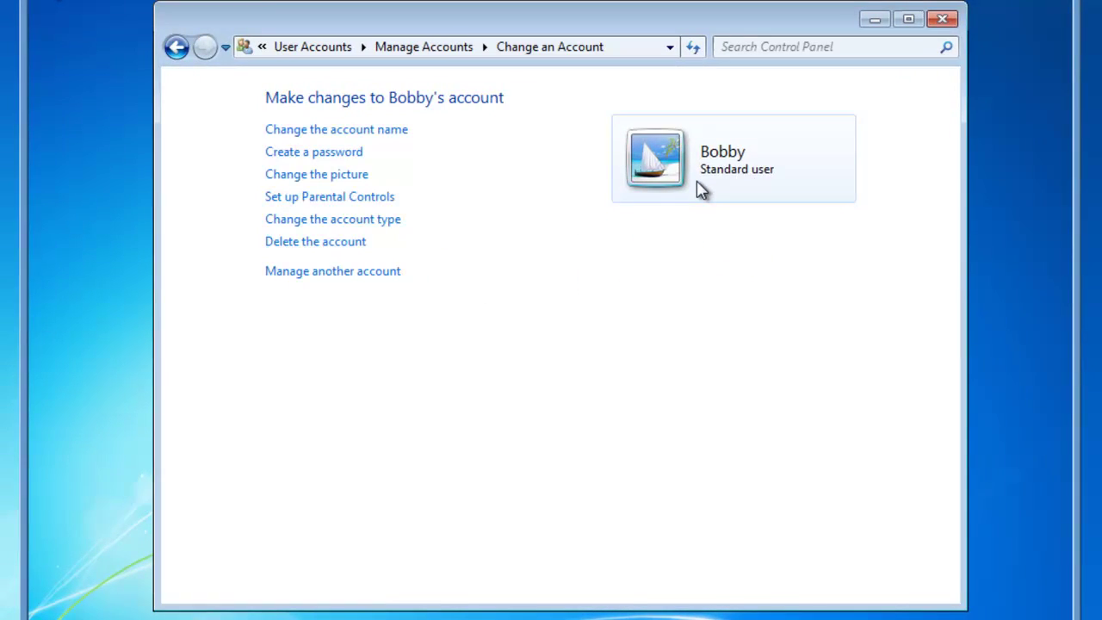
click(344, 157)
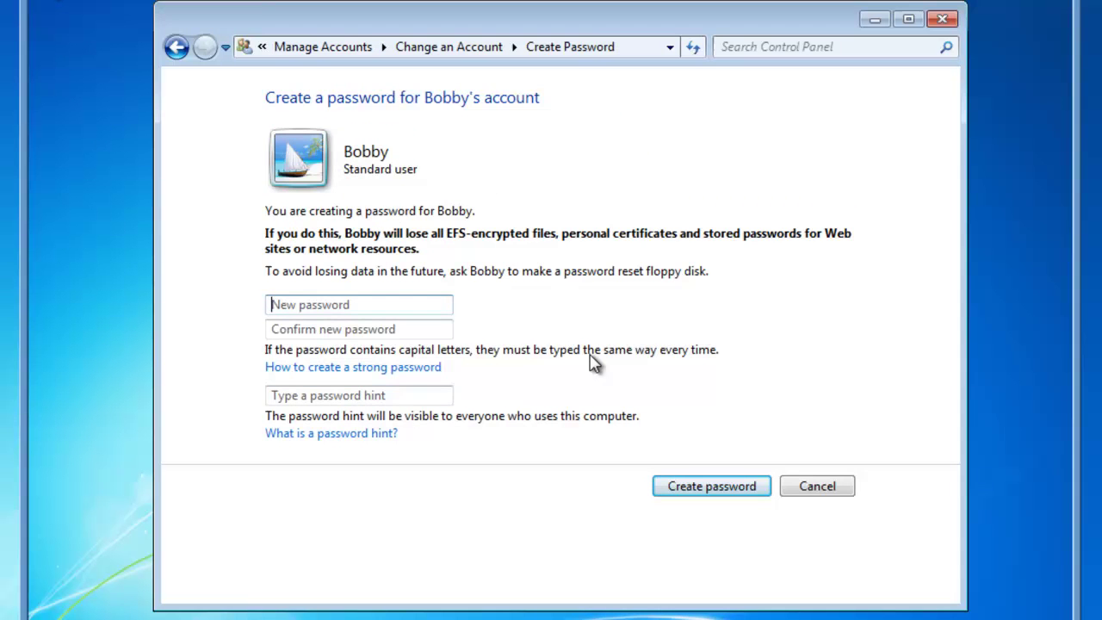
text(123456789)
key(Tab)
text(123456)
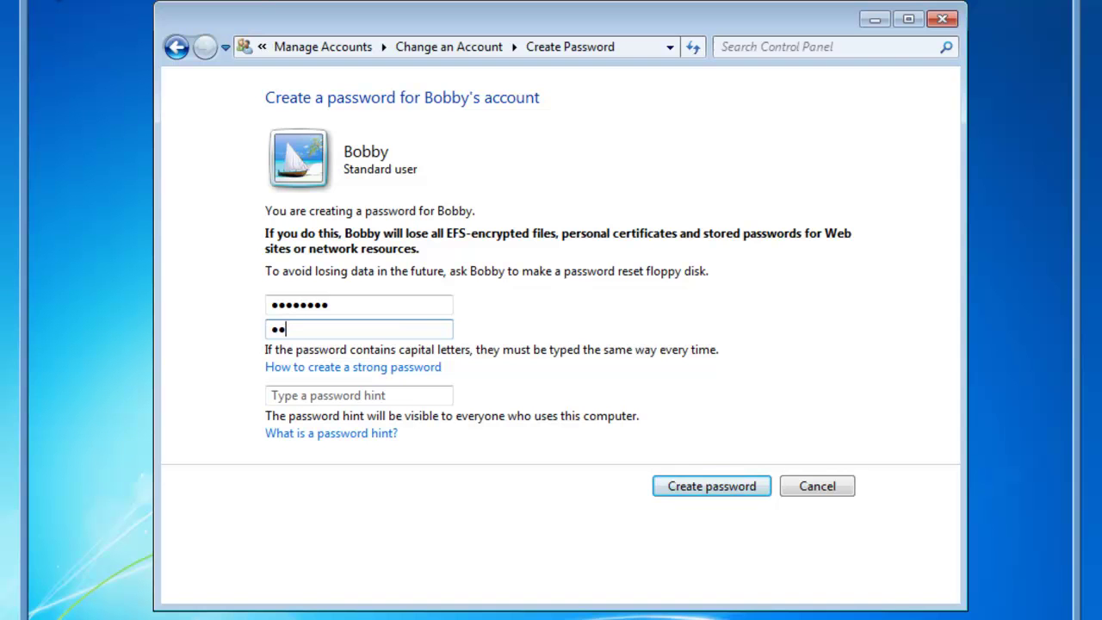
text(789)
click(710, 490)
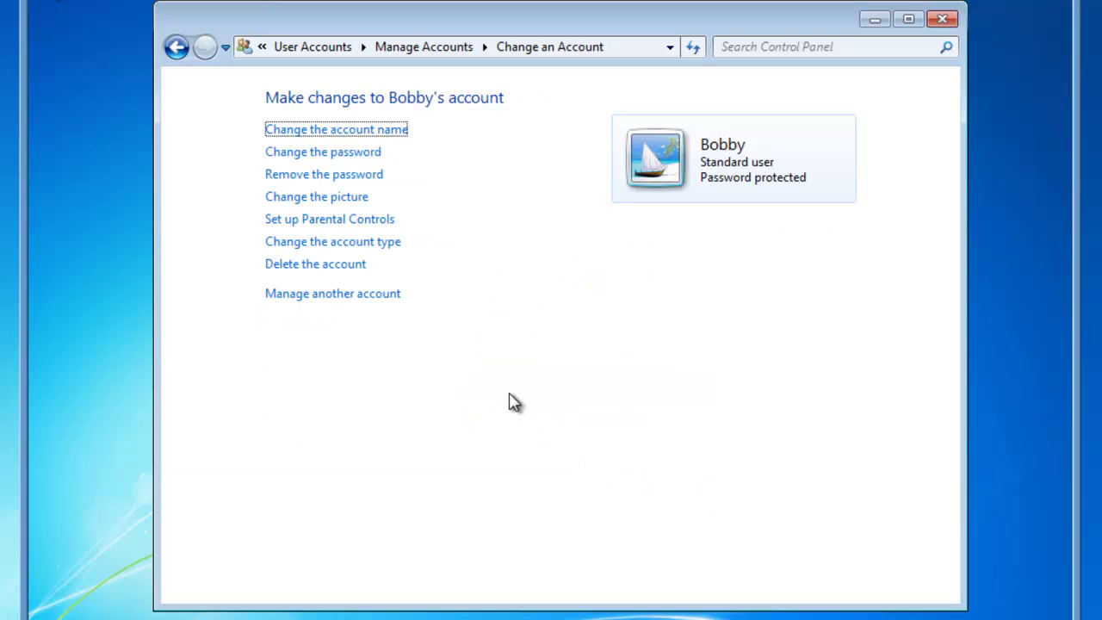
click(331, 202)
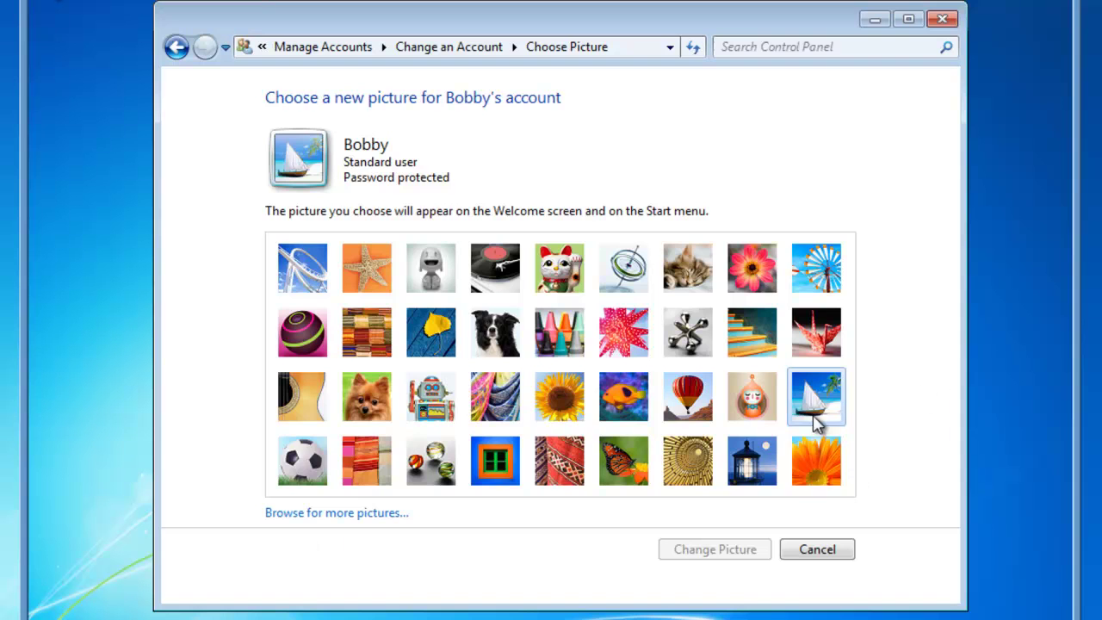
click(819, 552)
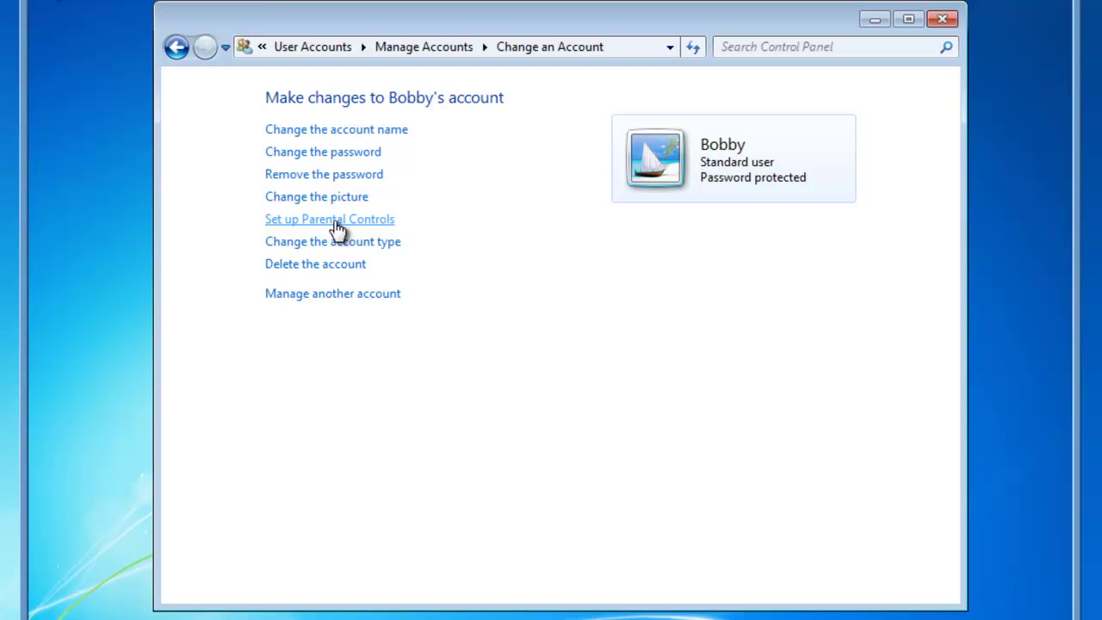
Set Parental Controls for Bobby to 'On, enforce current settings'.
click(319, 50)
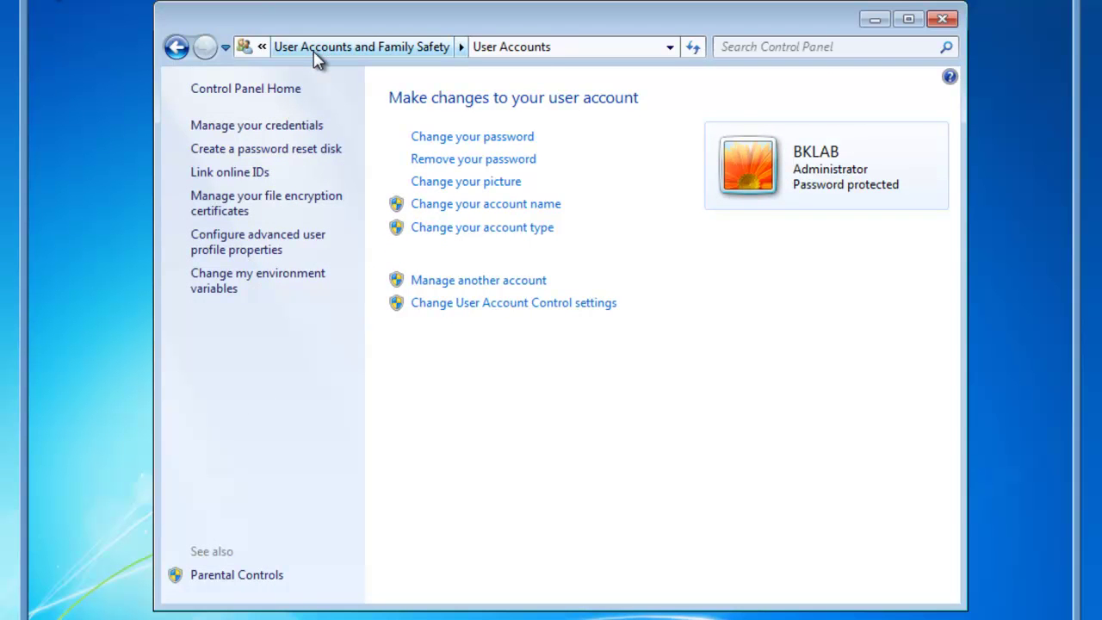
click(317, 49)
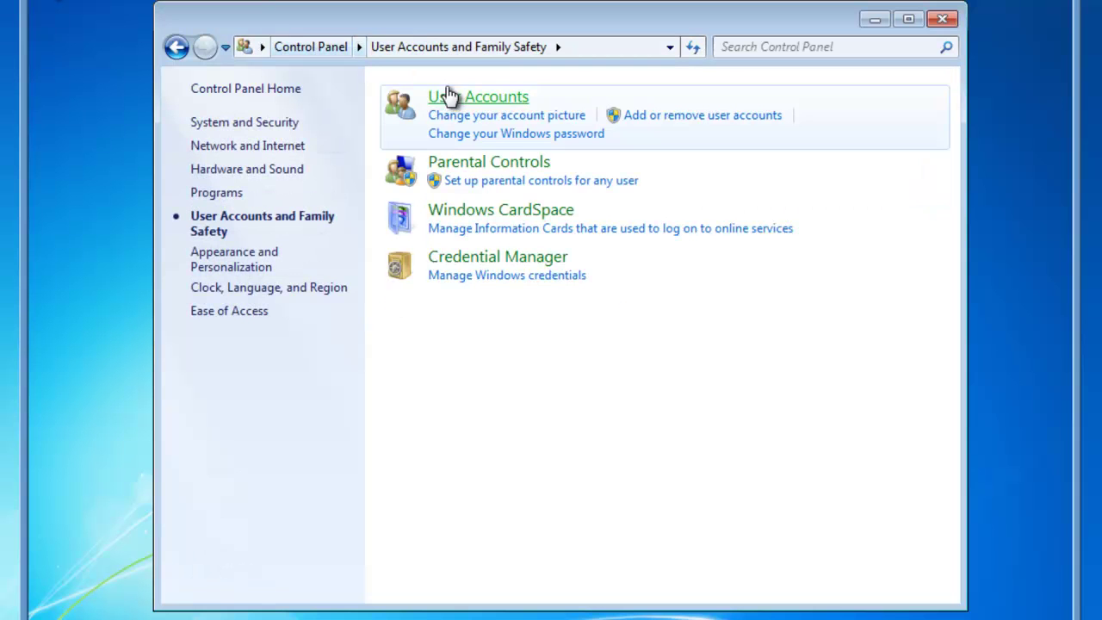
click(488, 171)
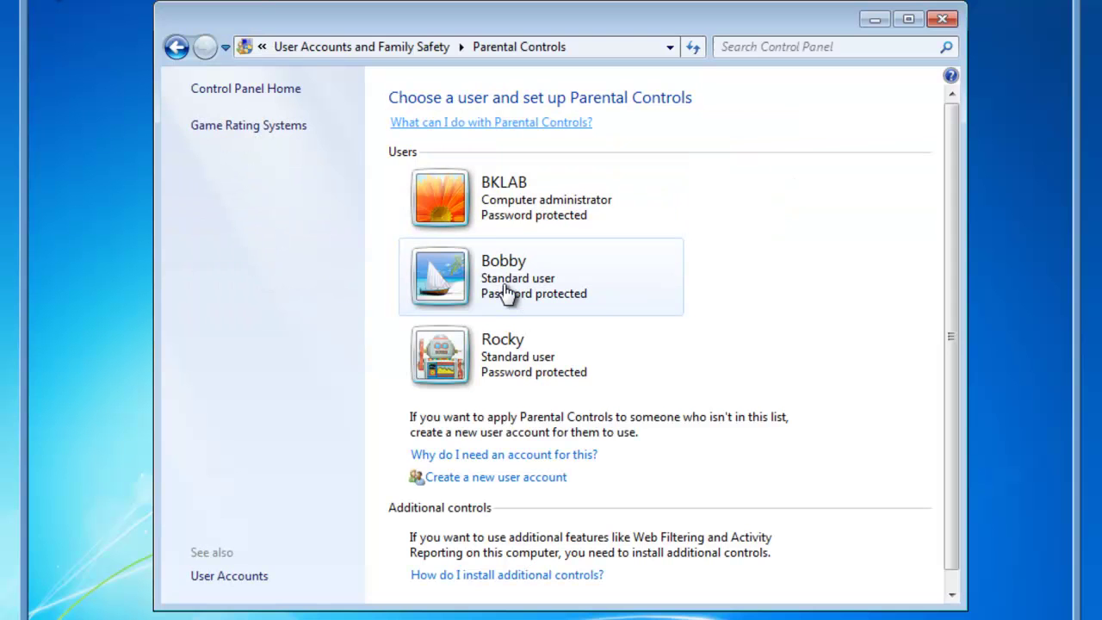
click(460, 280)
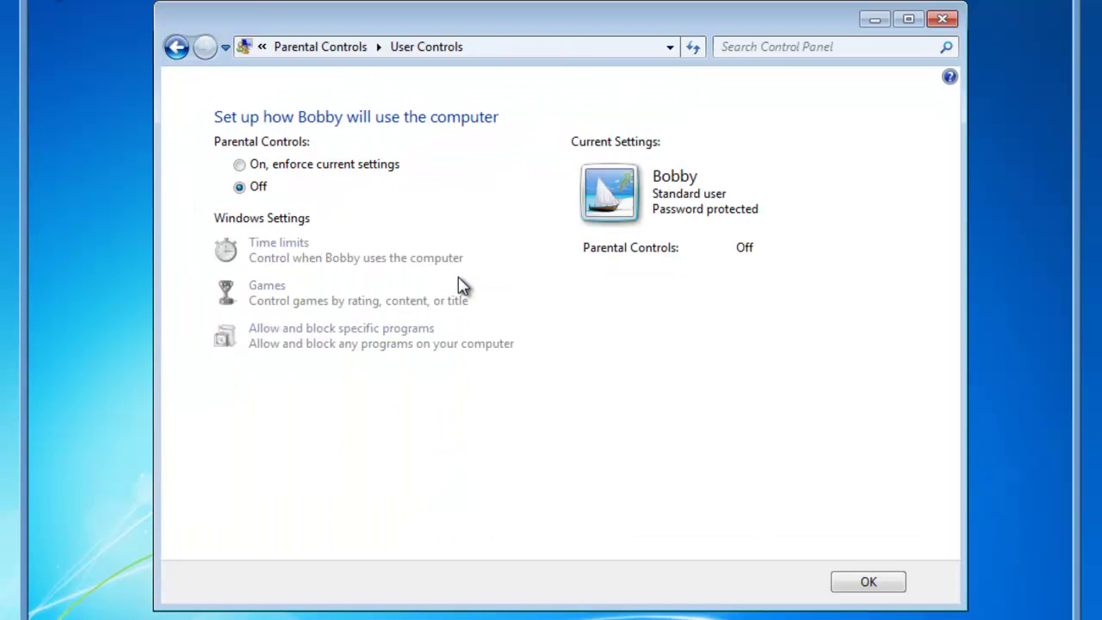
click(241, 166)
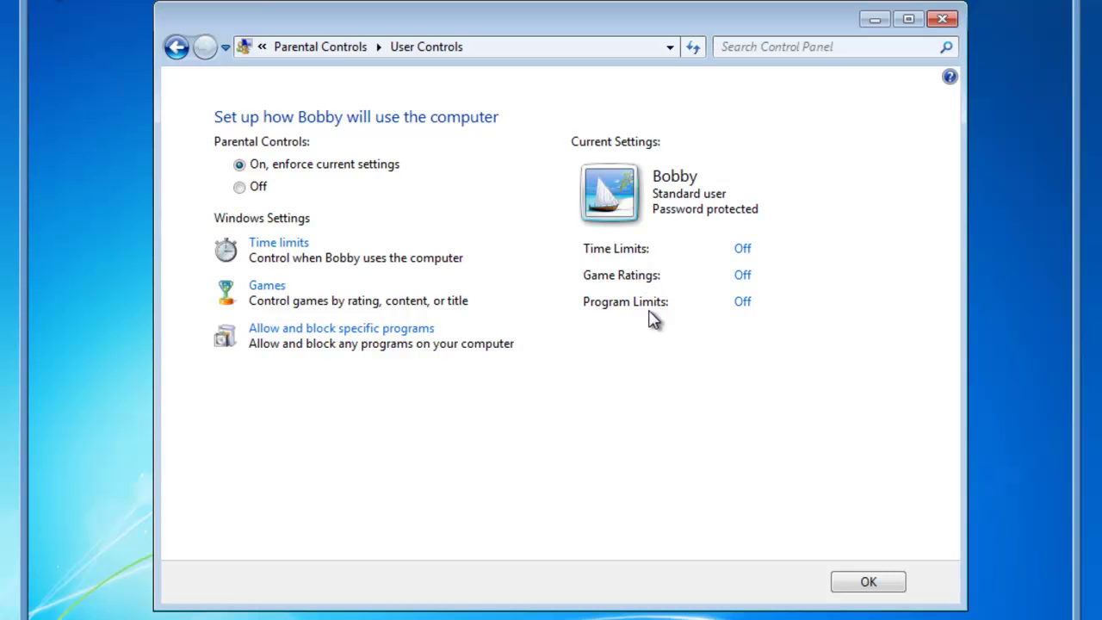
In Bobby's time limits, block midnight–8 AM and 10 PM–midnight every day.
click(285, 248)
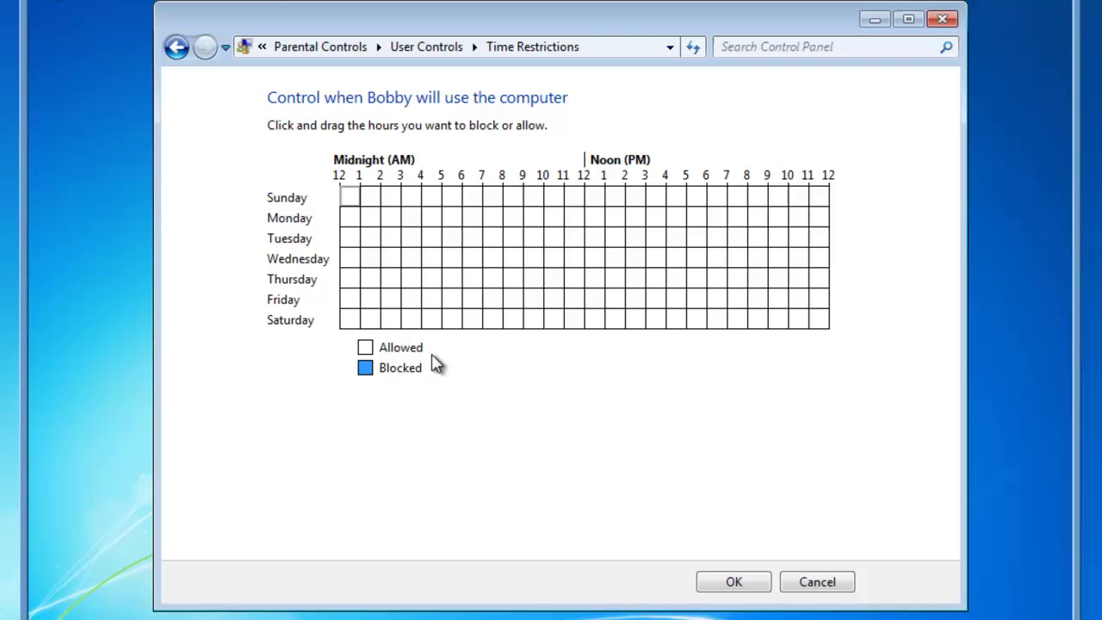
click(349, 198)
drag(353, 215, 498, 325)
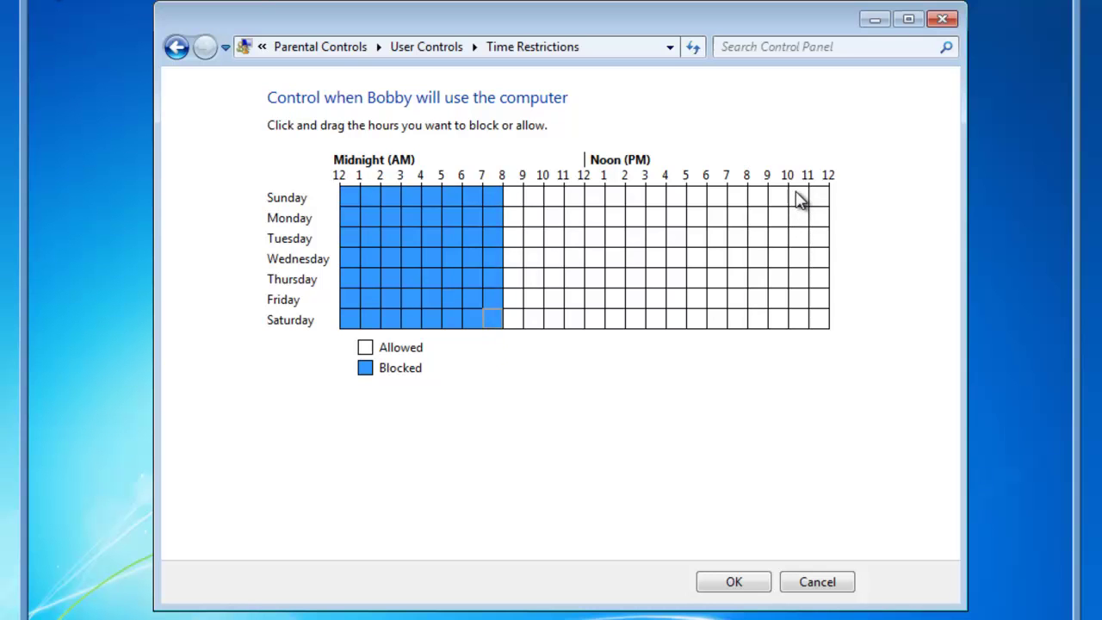
drag(795, 198, 825, 329)
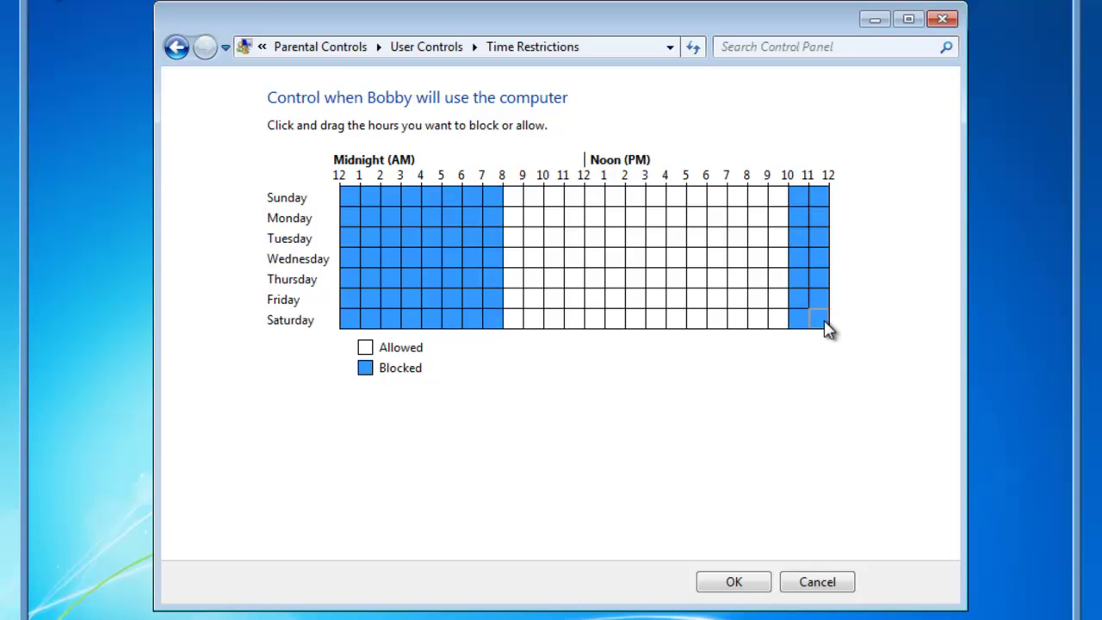
drag(825, 329, 825, 329)
Block Sunday hours from 8 AM, 1–5 PM and 9–10 PM.
drag(509, 206, 568, 212)
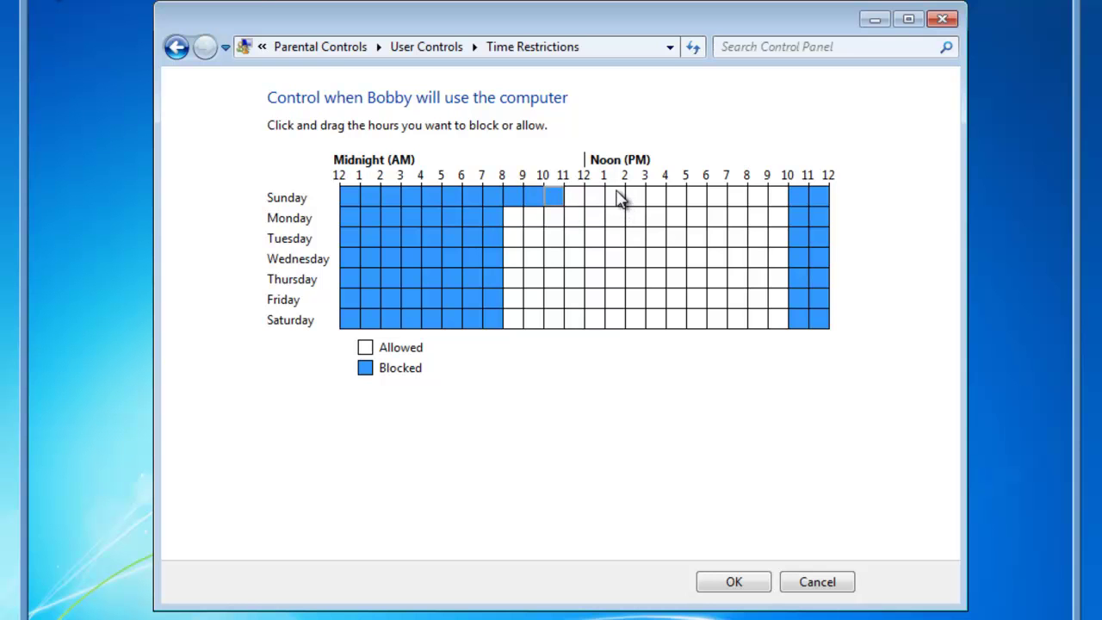
drag(620, 198, 686, 225)
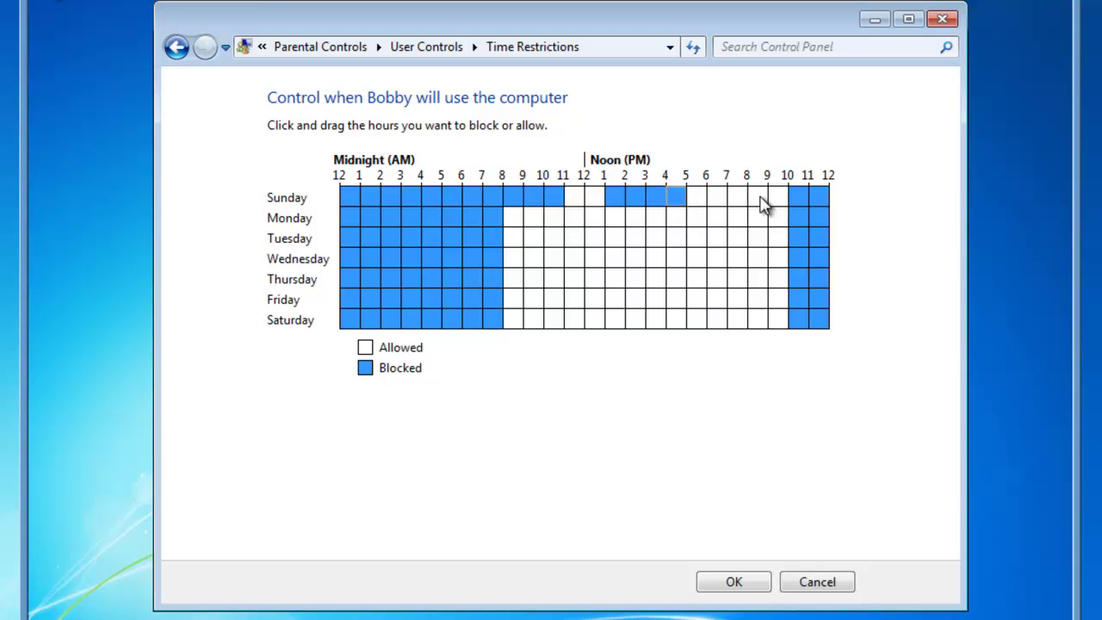
click(778, 200)
Block weekday 8–10 AM, Mon–Thu 5–7 PM, Friday 8 AM–3 PM, Saturday from 10 AM, Sunday noon.
drag(514, 227, 523, 255)
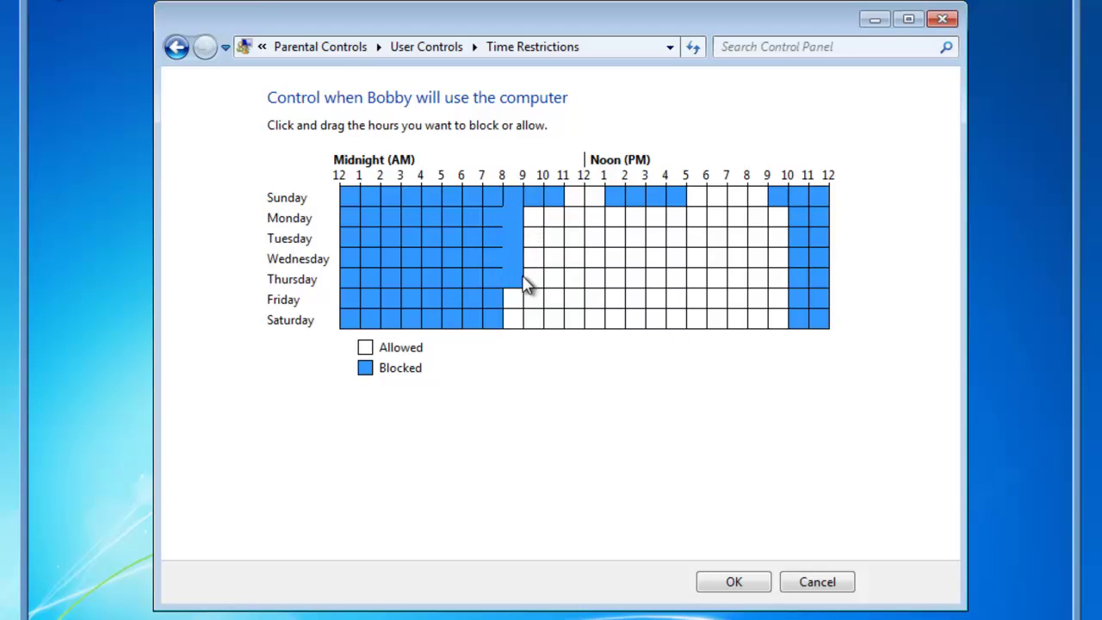
drag(528, 287, 626, 280)
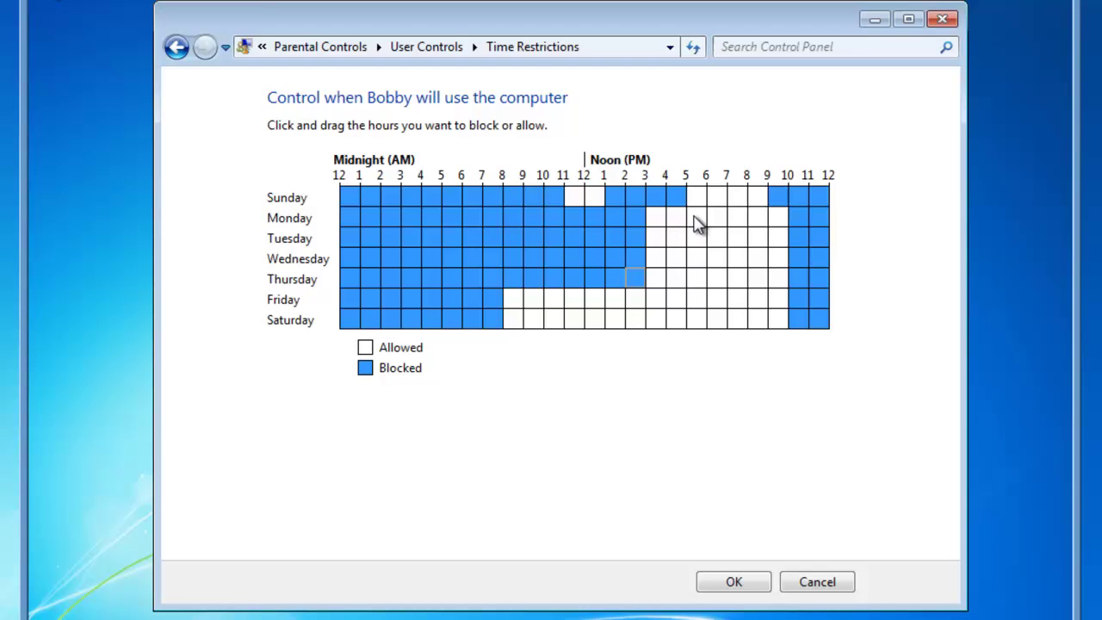
drag(697, 223, 722, 290)
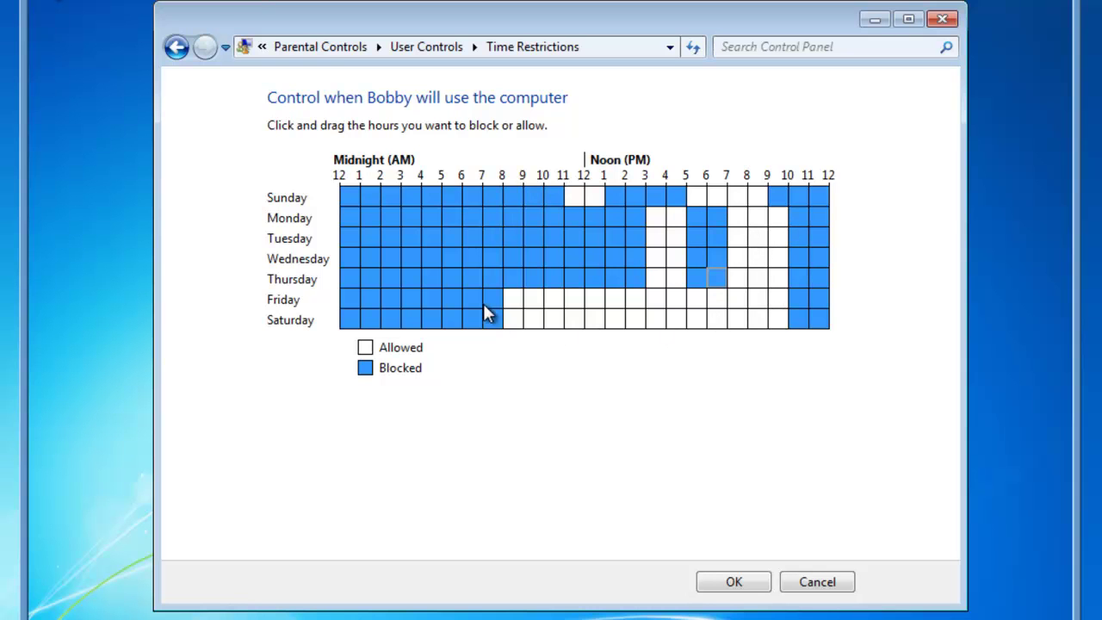
drag(520, 308, 641, 314)
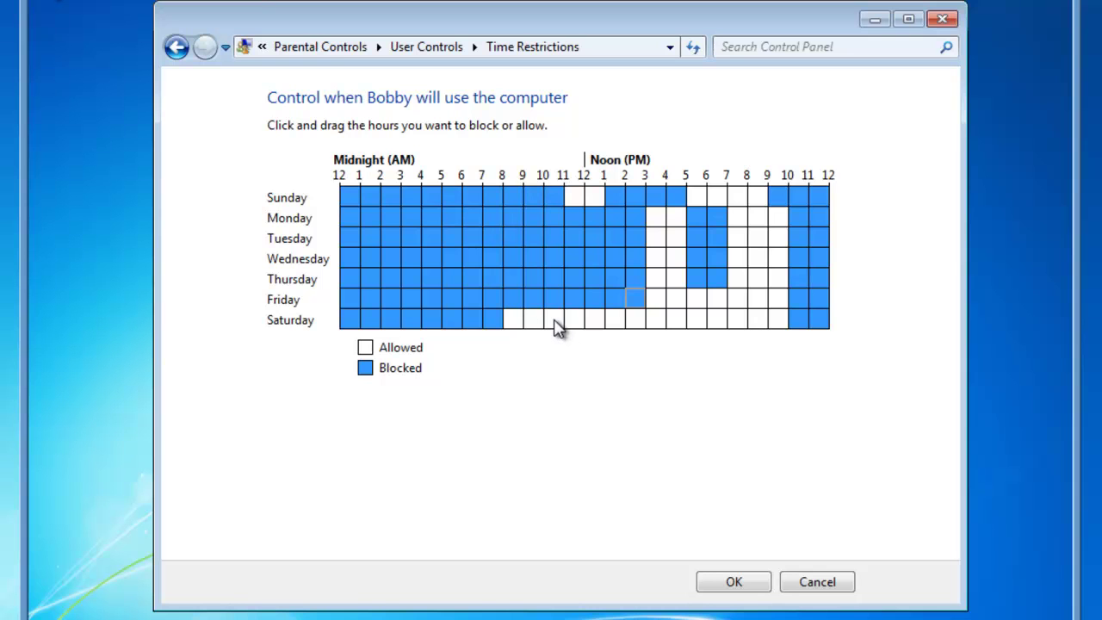
drag(555, 327, 684, 320)
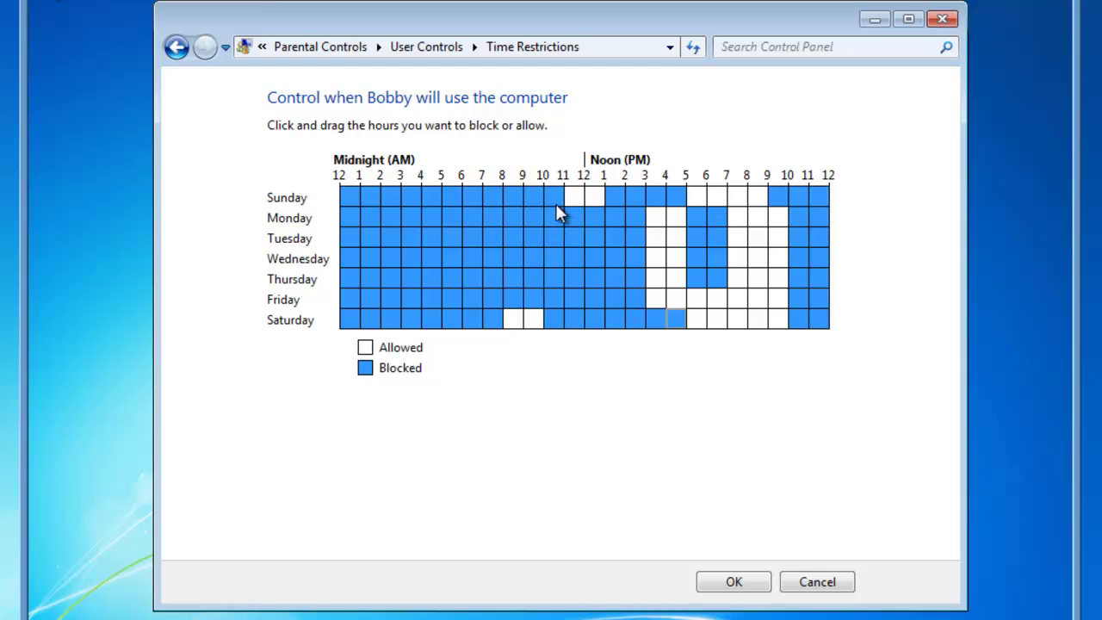
click(601, 200)
Save Bobby's time limits and leave games allowed, reaching the game ratings page.
click(737, 583)
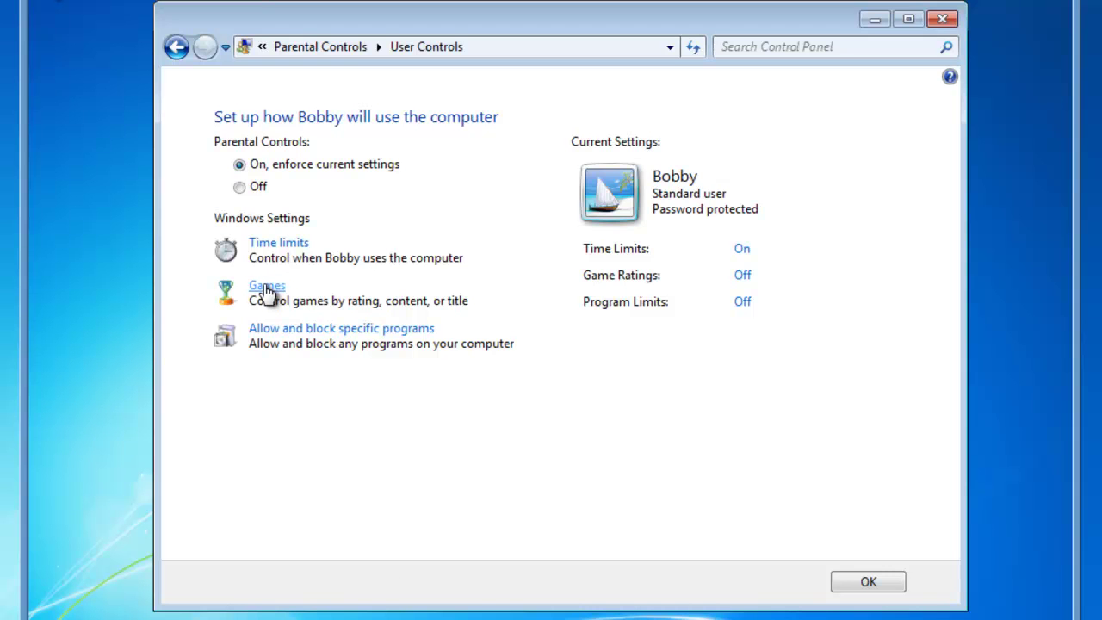
click(267, 288)
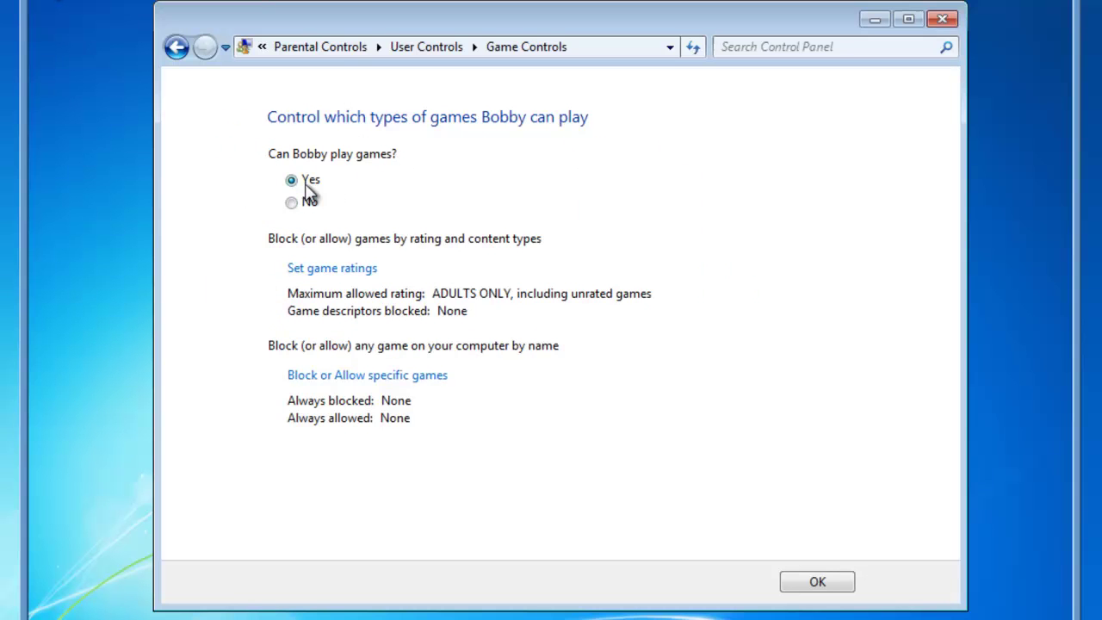
click(292, 207)
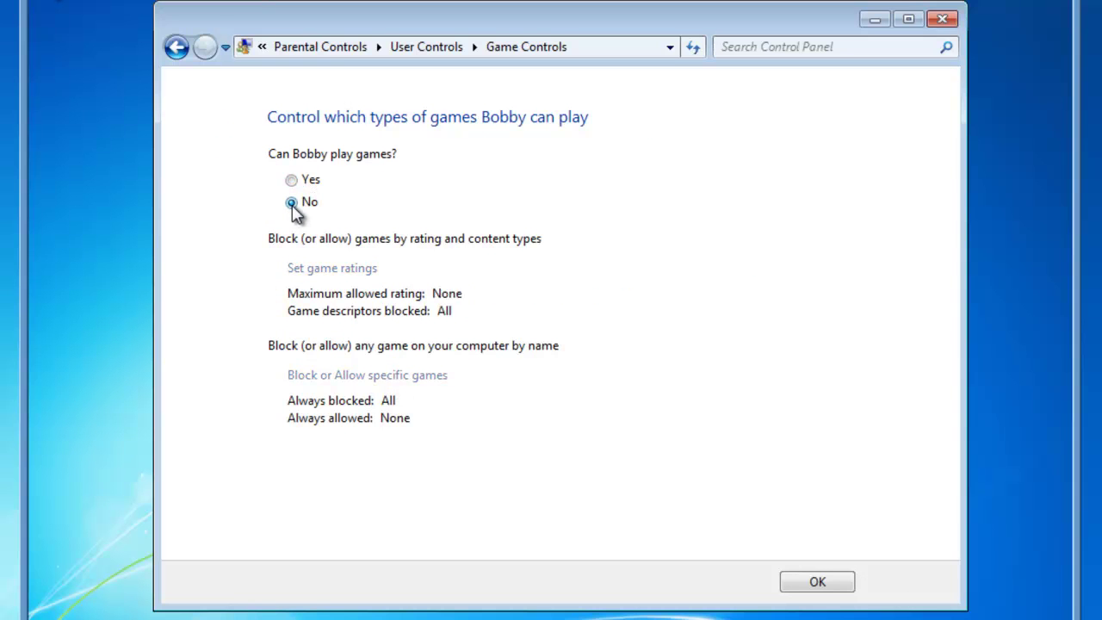
click(292, 181)
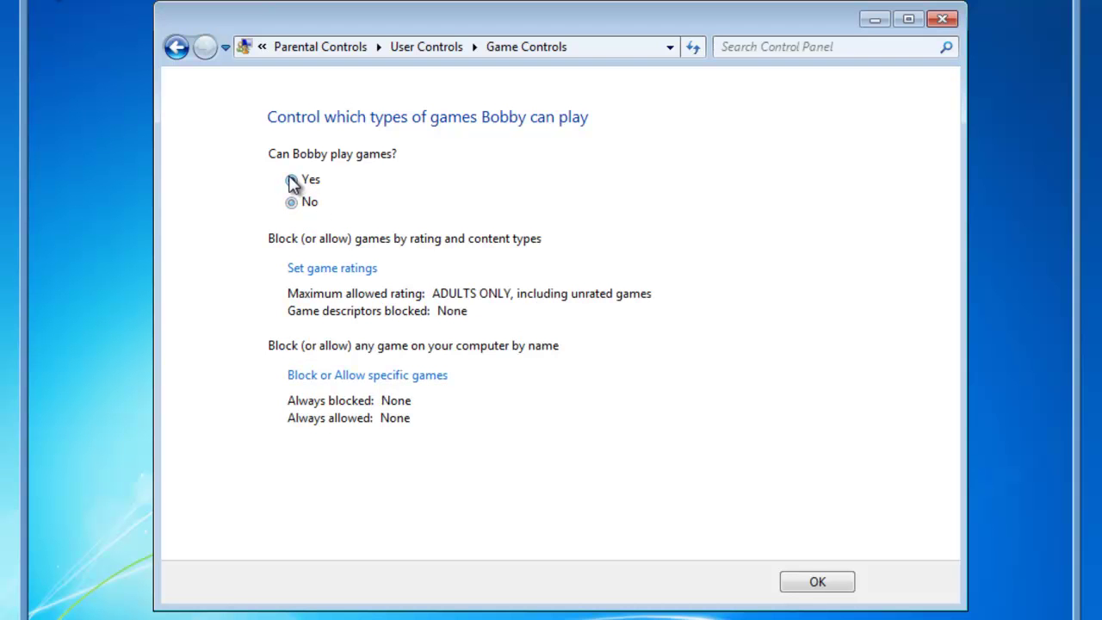
click(334, 270)
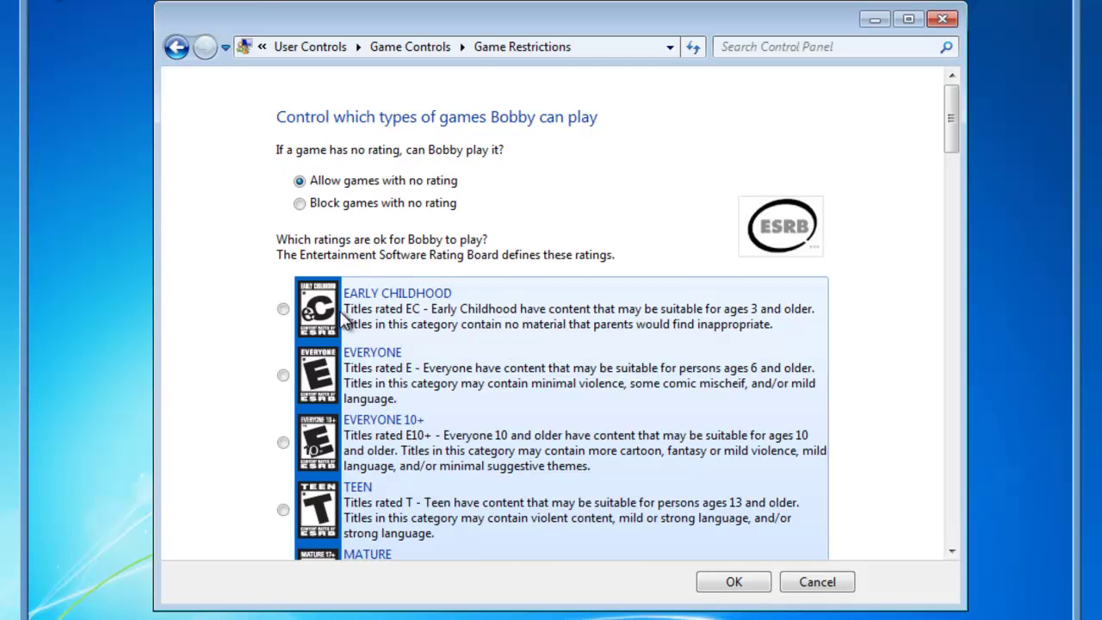
Choose EVERYONE 10+ as the highest rating and tick Block games with no rating.
scroll(348, 319, down, 3)
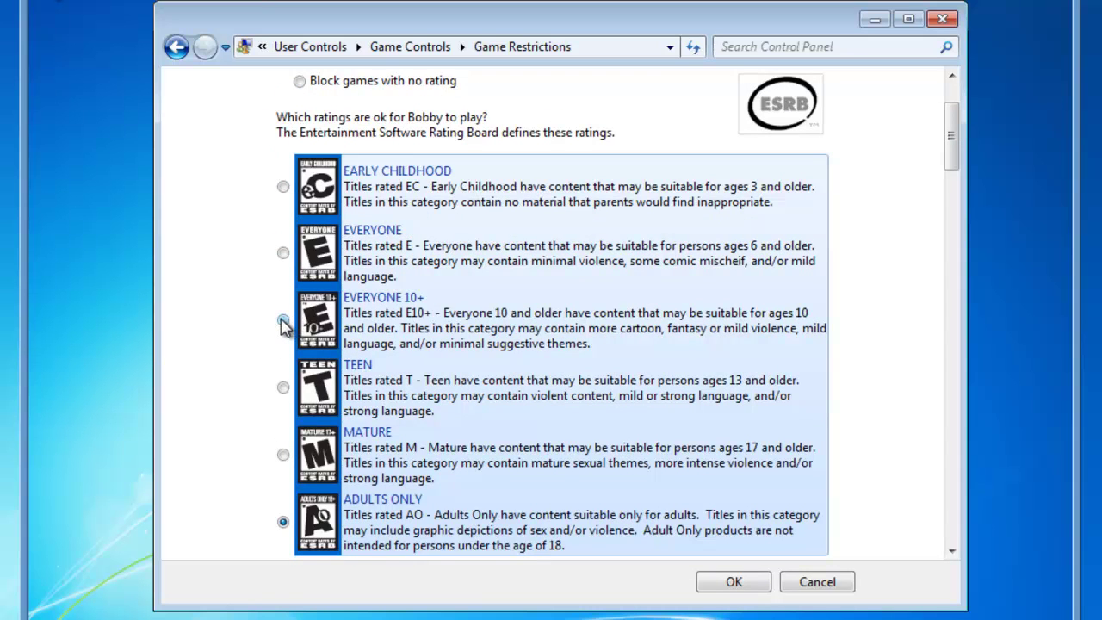
click(283, 320)
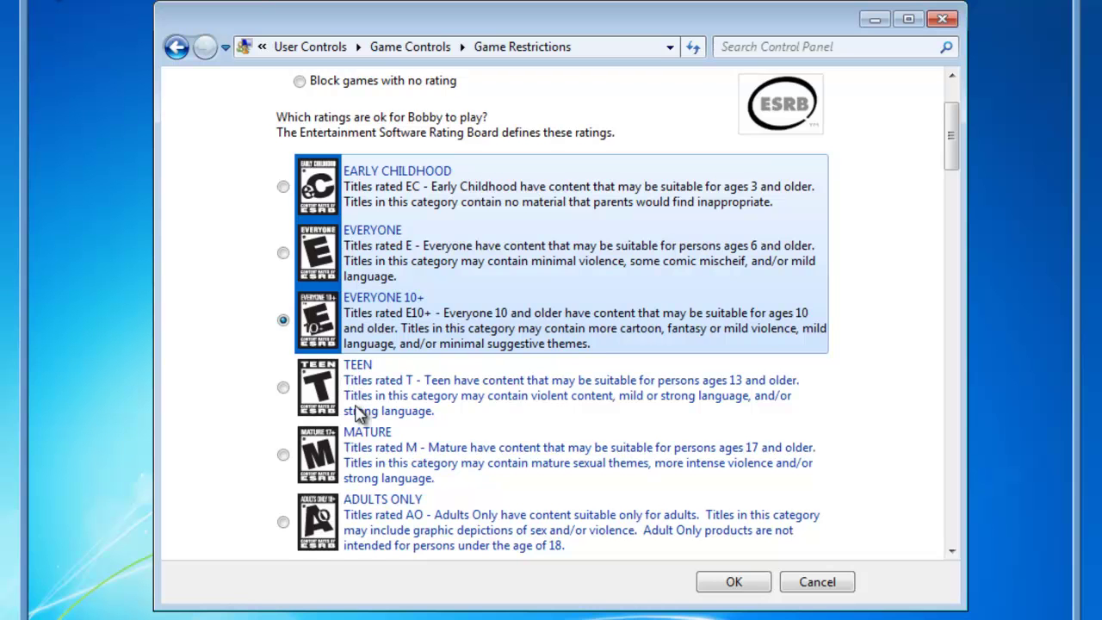
scroll(814, 203, up, 3)
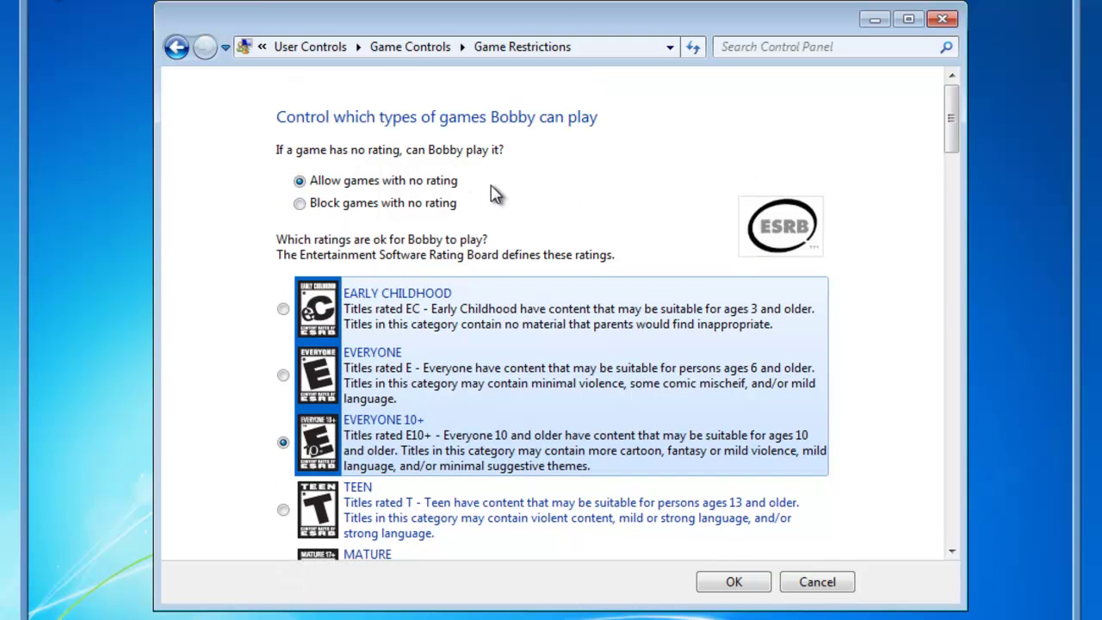
click(300, 204)
scroll(878, 347, down, 8)
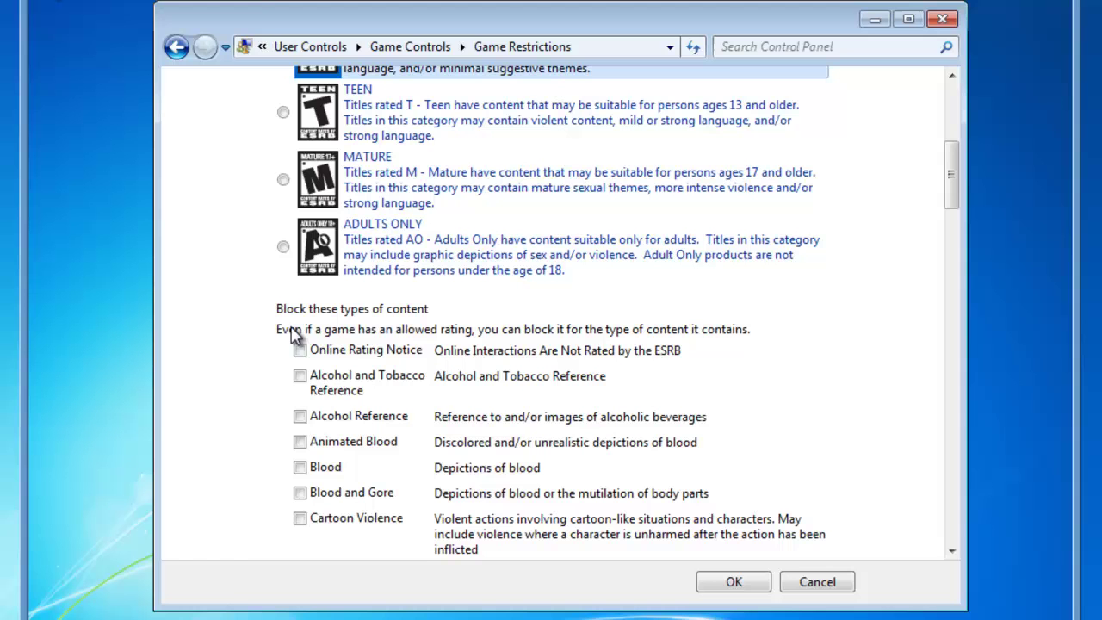
scroll(404, 373, down, 5)
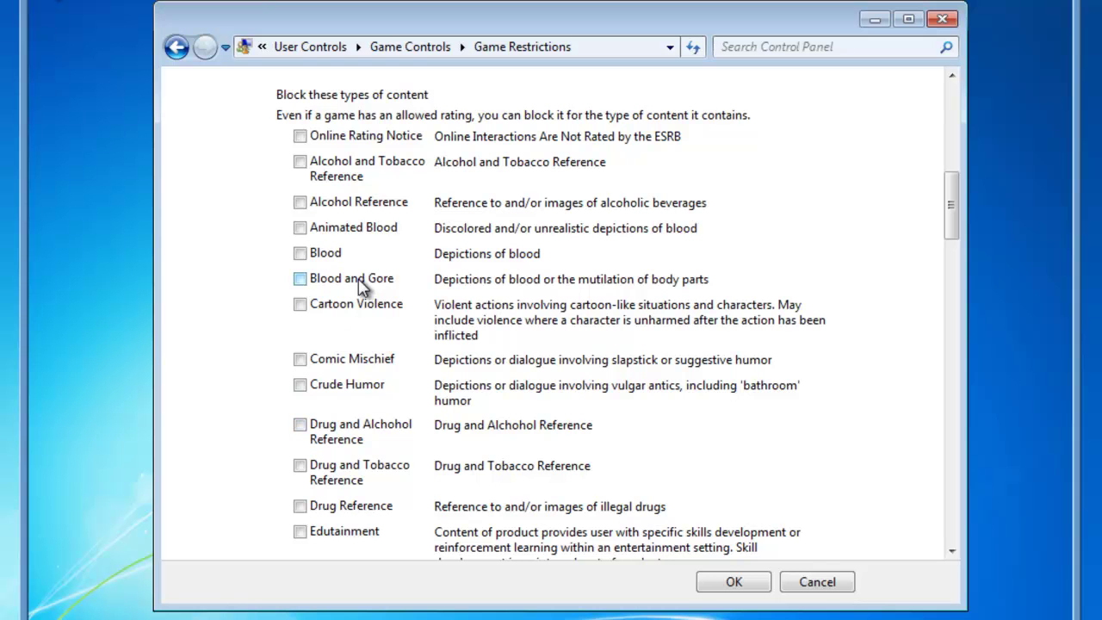
scroll(352, 281, down, 2)
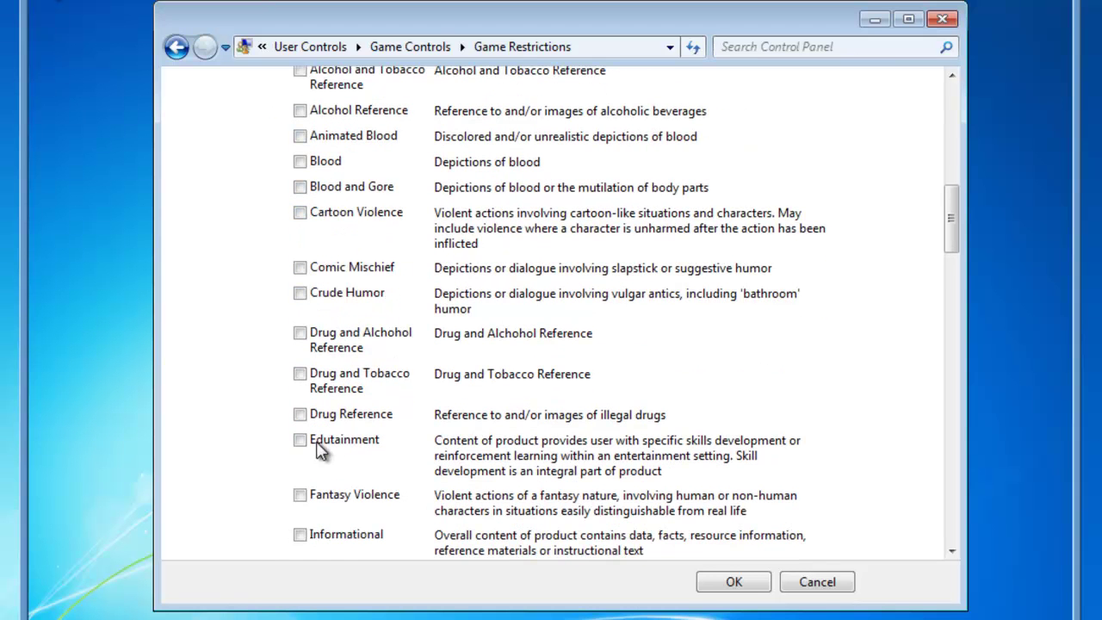
scroll(293, 448, down, 4)
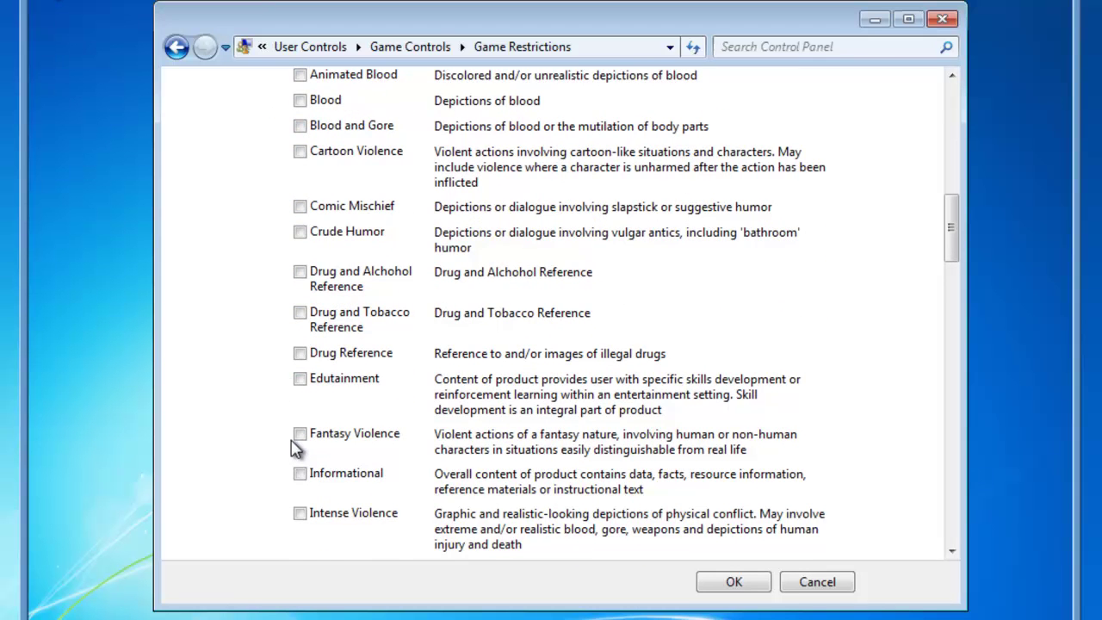
scroll(293, 455, down, 2)
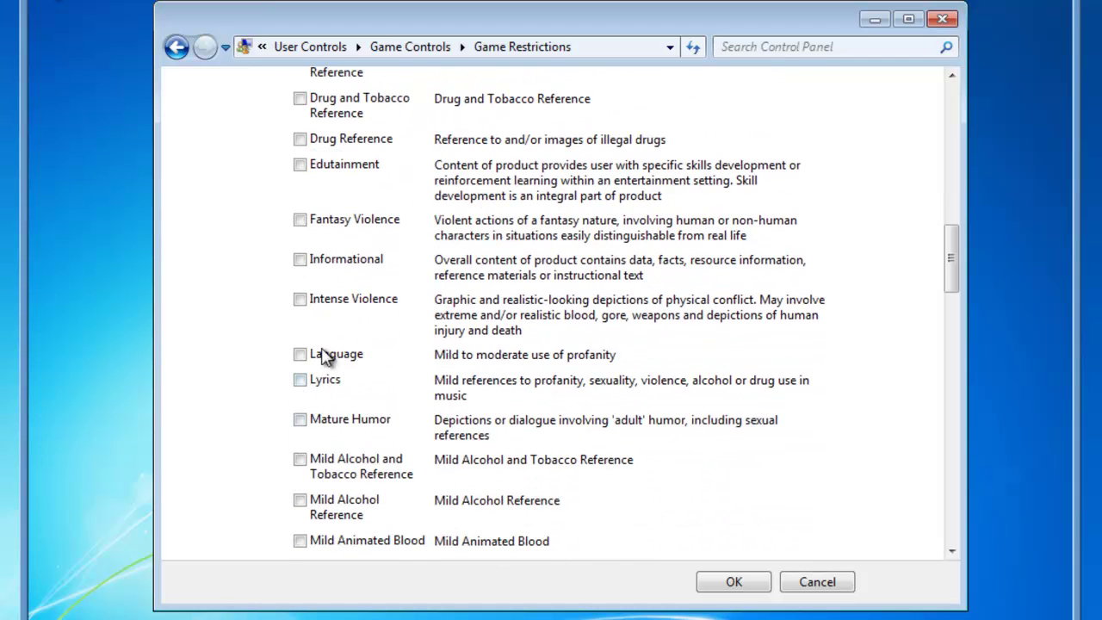
scroll(301, 398, down, 3)
scroll(300, 401, down, 4)
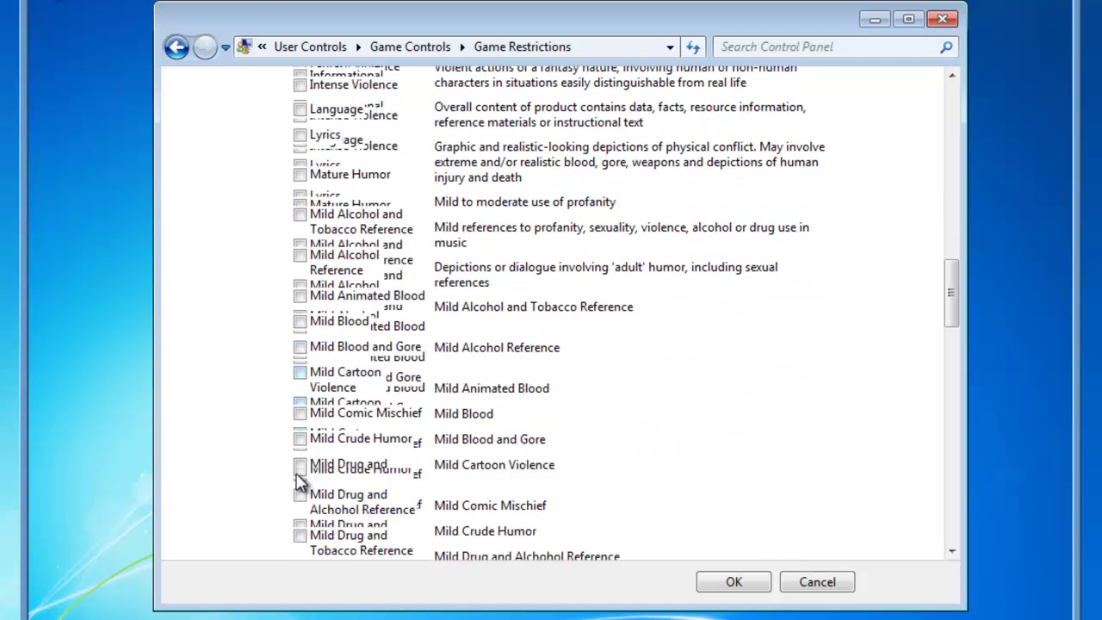
scroll(322, 437, down, 20)
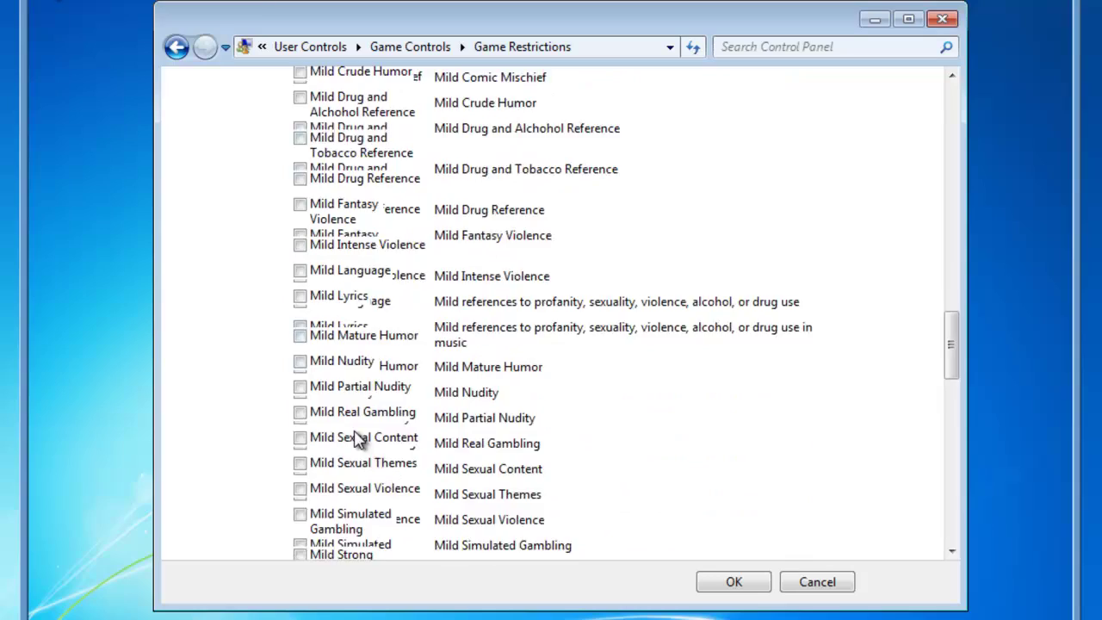
scroll(360, 439, down, 10)
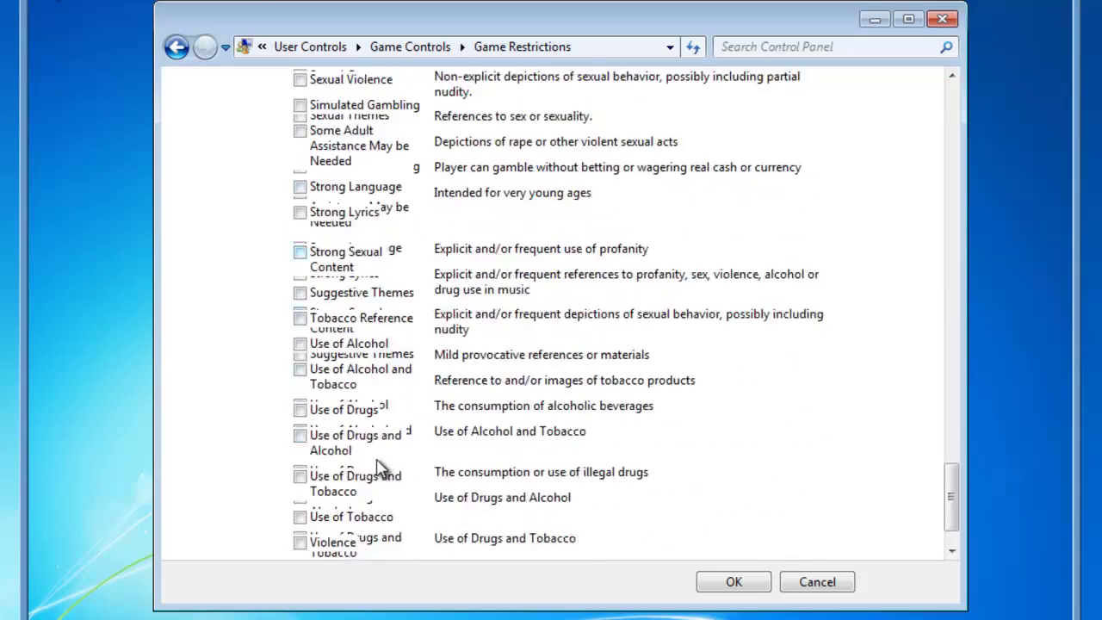
scroll(379, 469, up, 20)
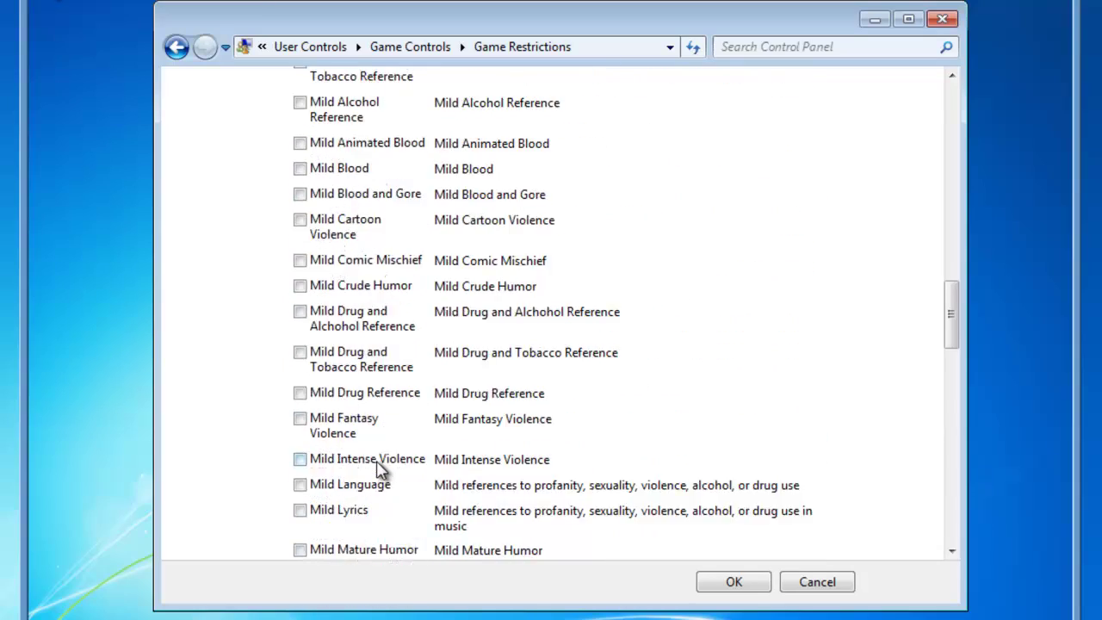
scroll(378, 469, up, 5)
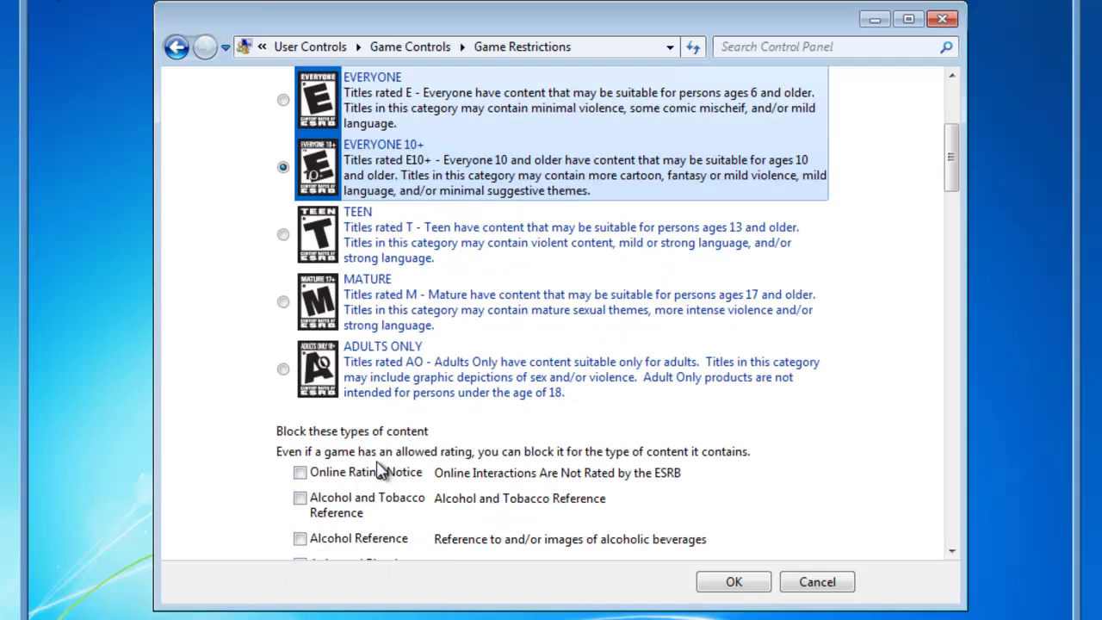
scroll(378, 469, up, 3)
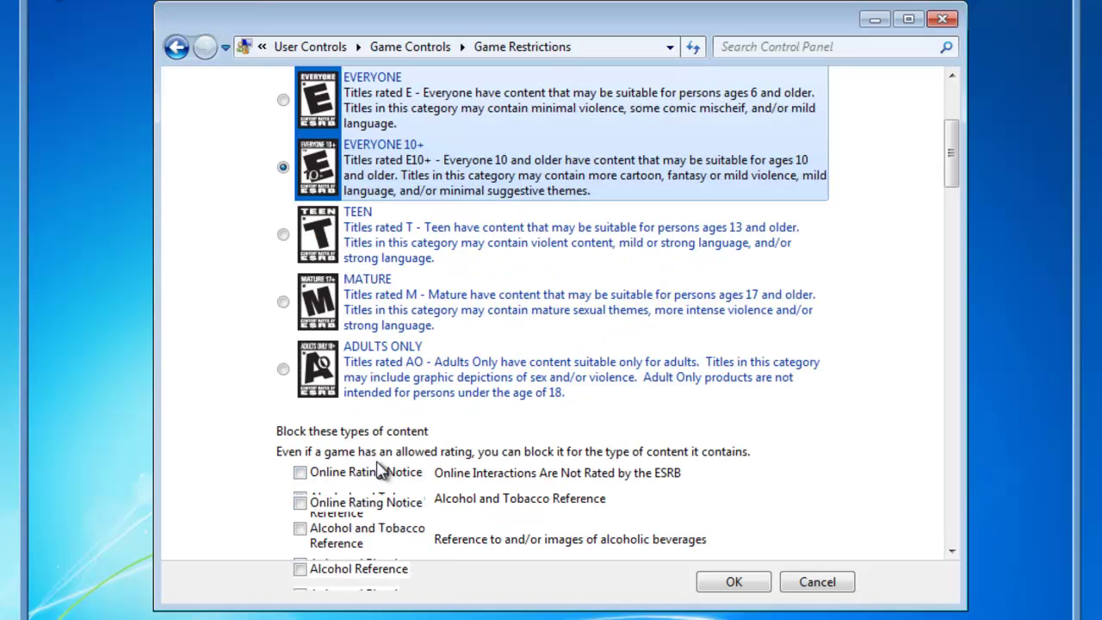
Save the game settings and restrict Bobby to only the programs you allow.
click(733, 582)
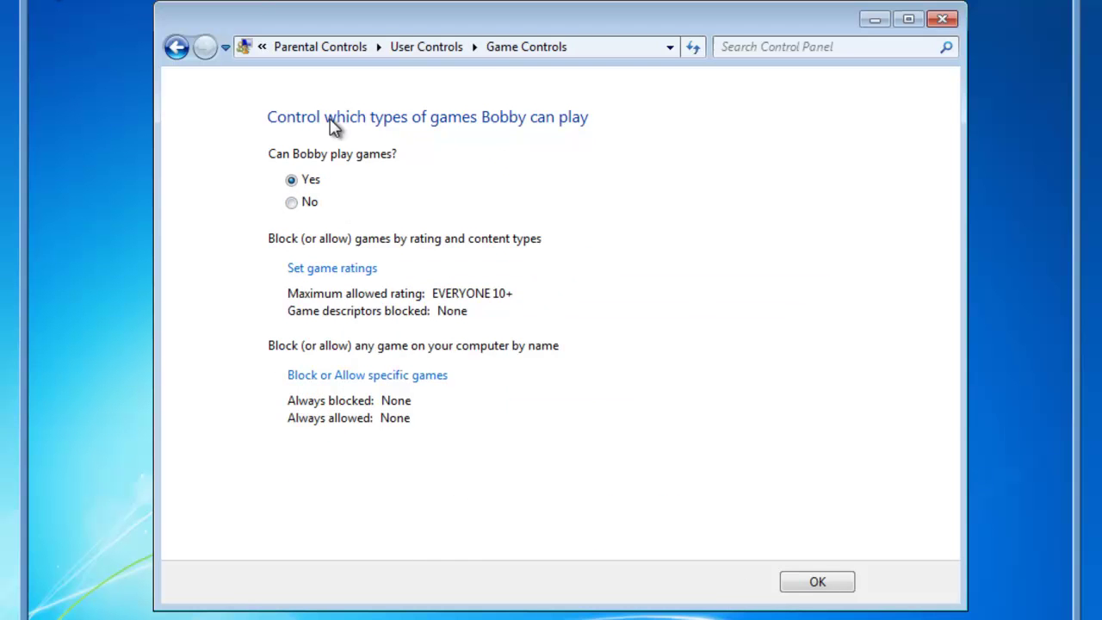
click(817, 585)
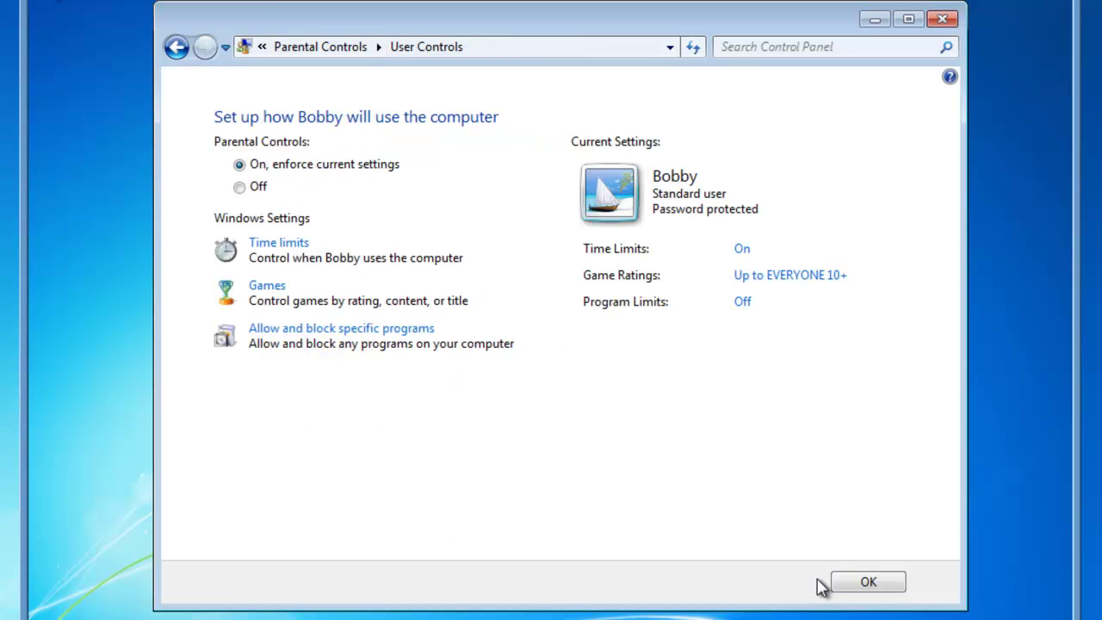
click(295, 335)
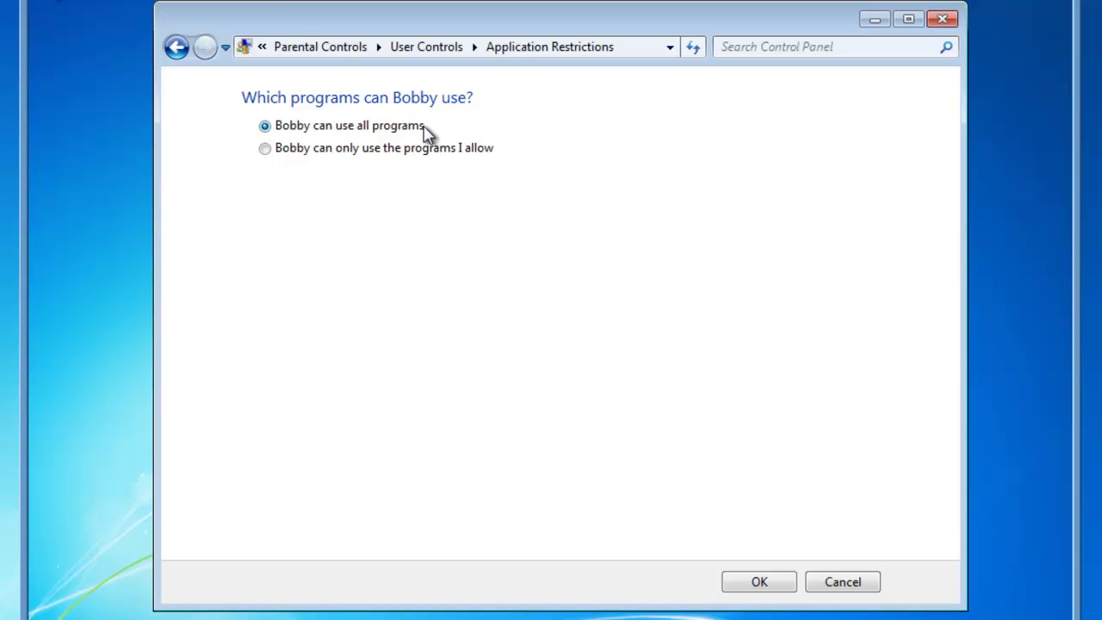
click(265, 149)
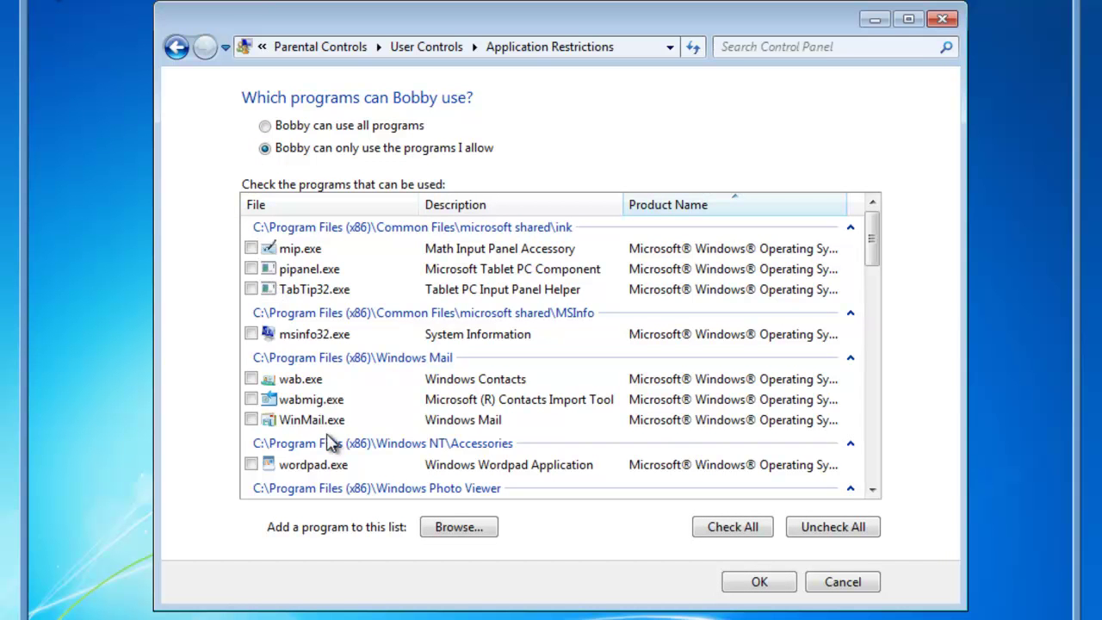
Check both wordpad.exe entries in the allowed programs list.
click(250, 466)
click(872, 489)
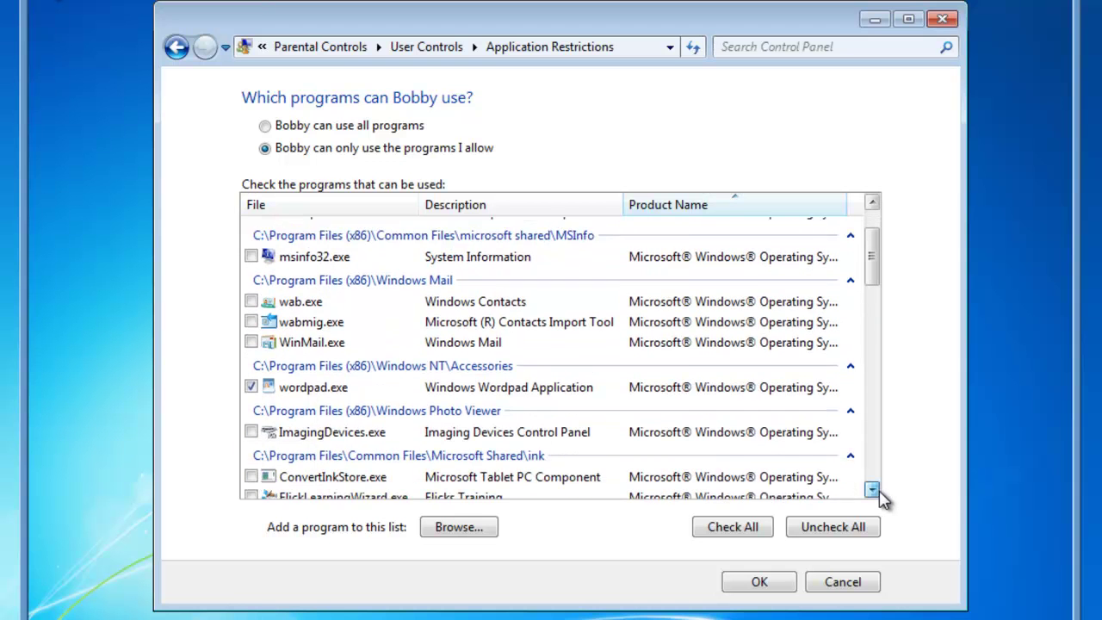
click(872, 489)
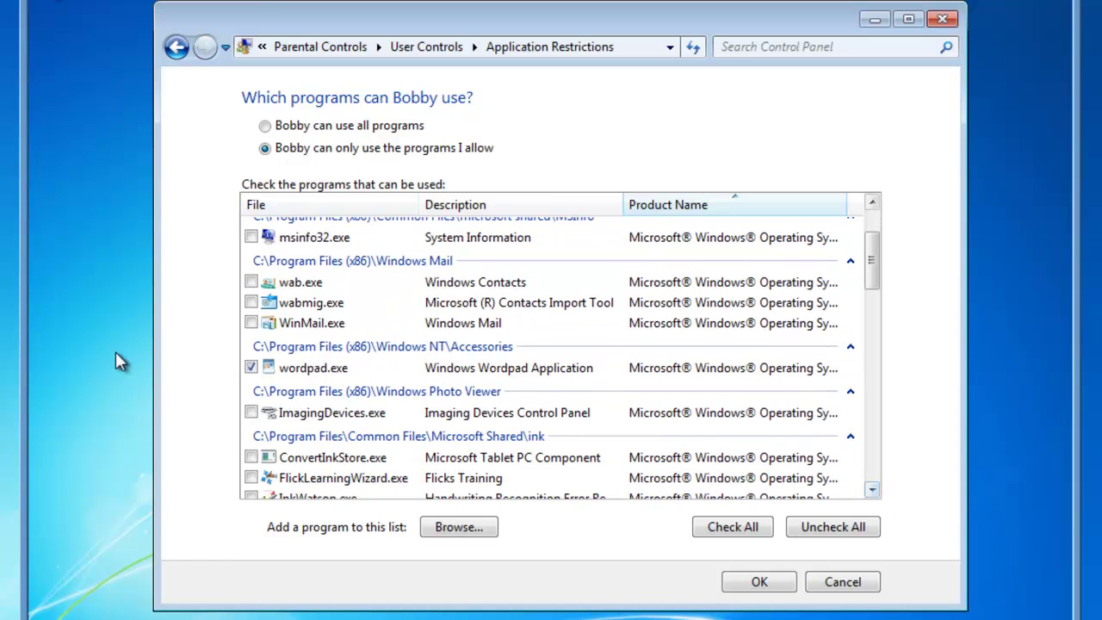
click(872, 489)
drag(872, 489, 873, 489)
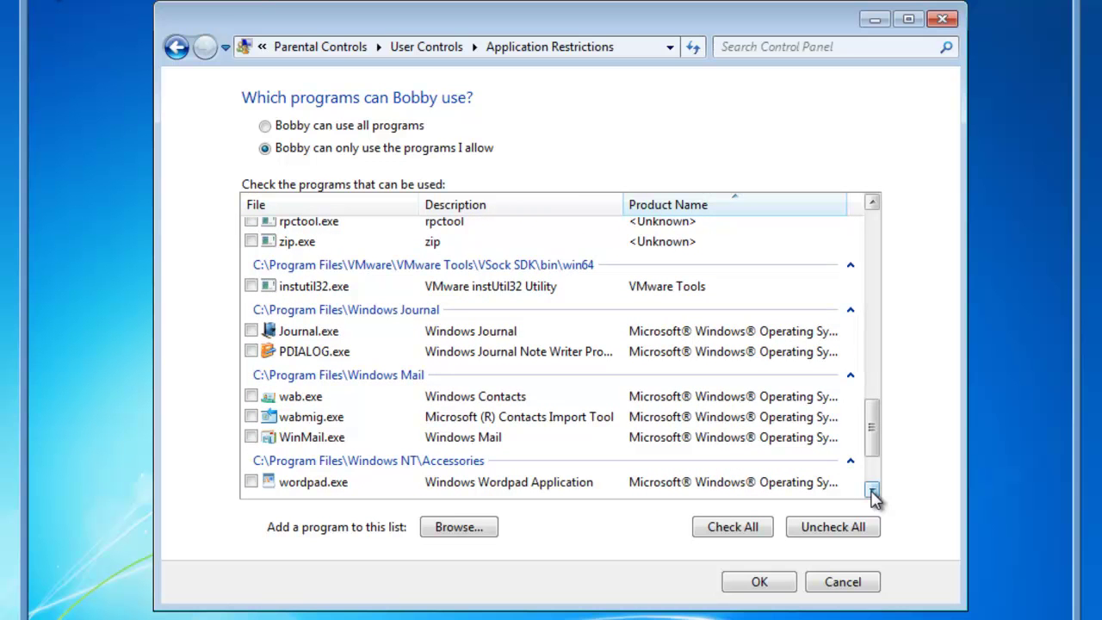
click(251, 483)
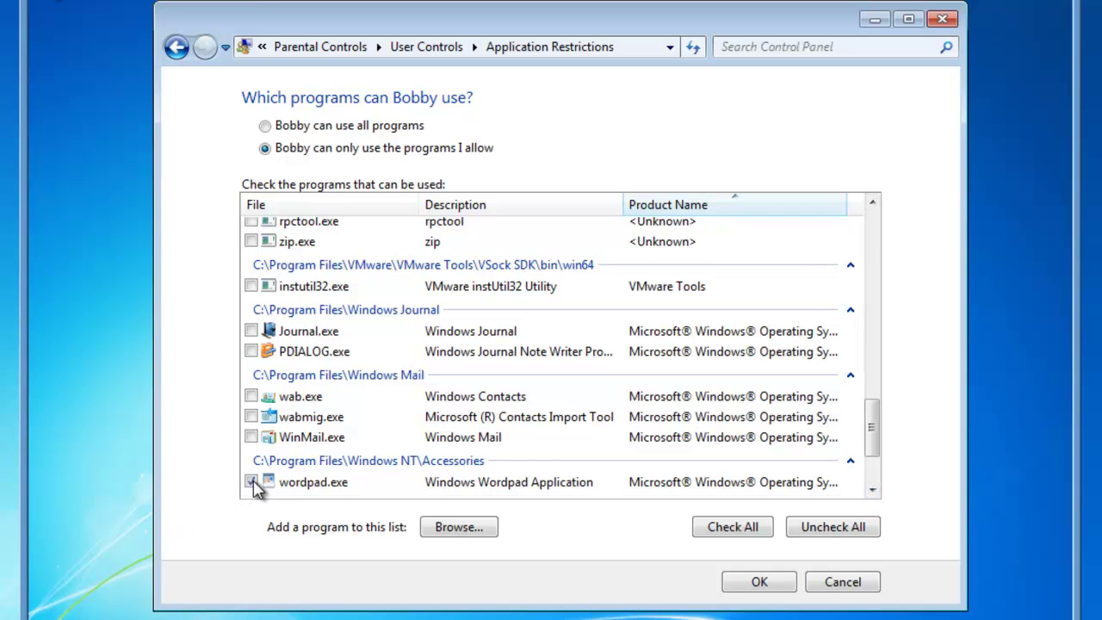
Confirm the Application Restrictions and Bobby's User Controls with OK.
click(761, 584)
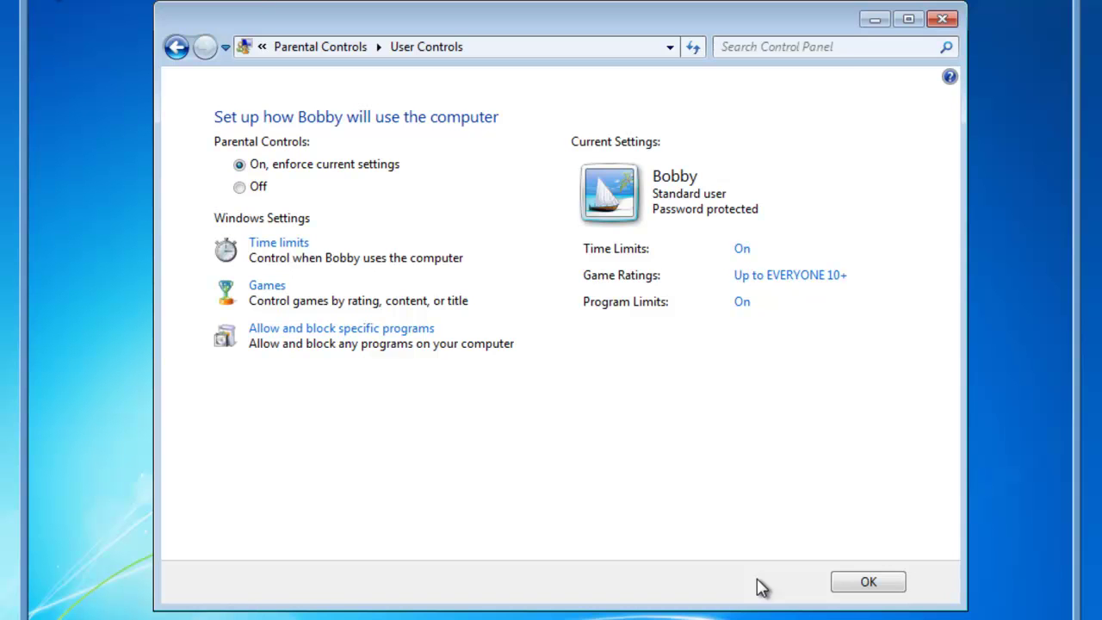
click(876, 585)
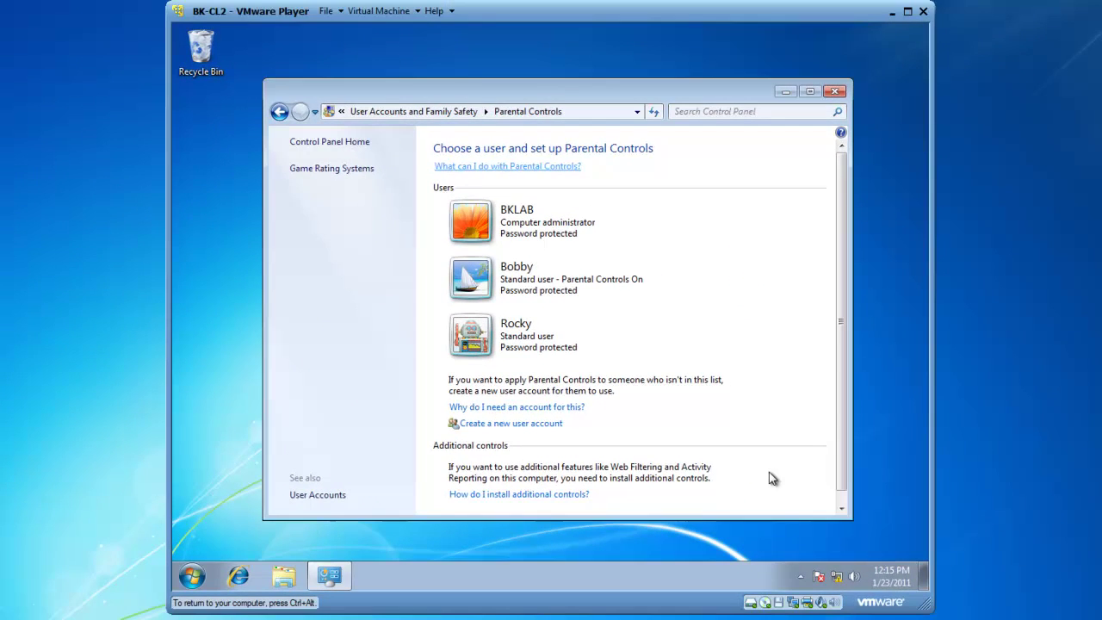
Close Parental Controls and bring up the system Date and Time change dialog.
click(835, 92)
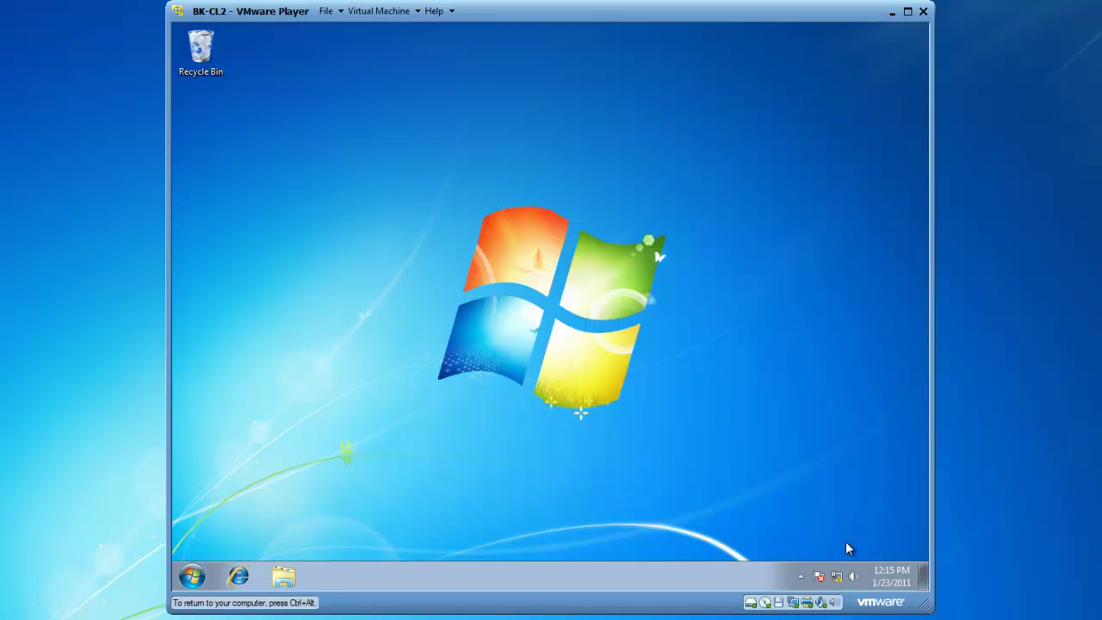
click(891, 576)
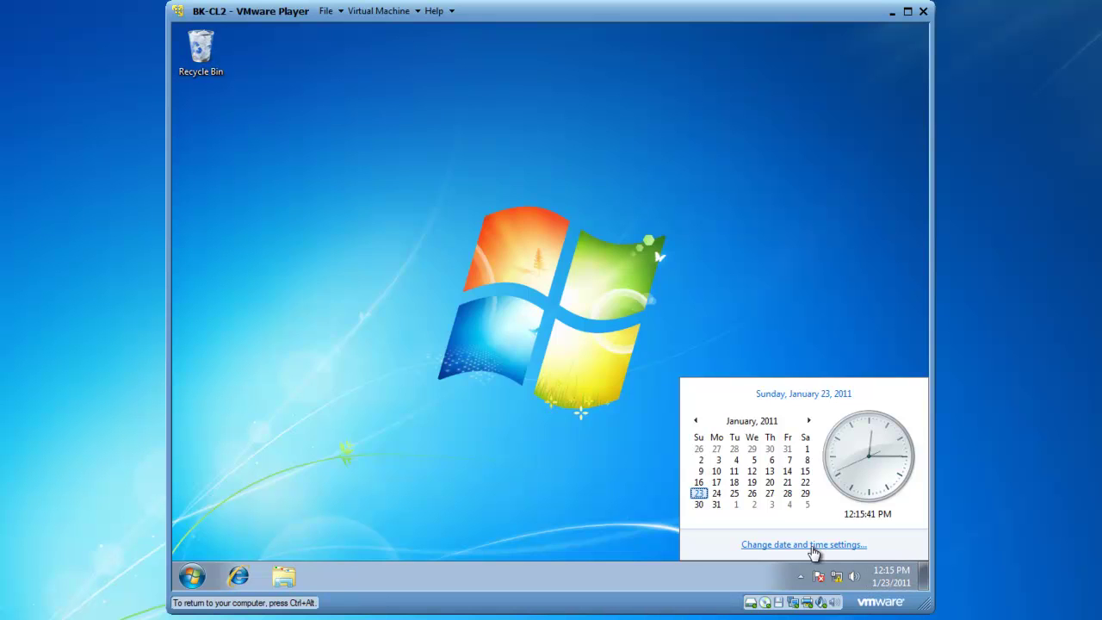
click(813, 545)
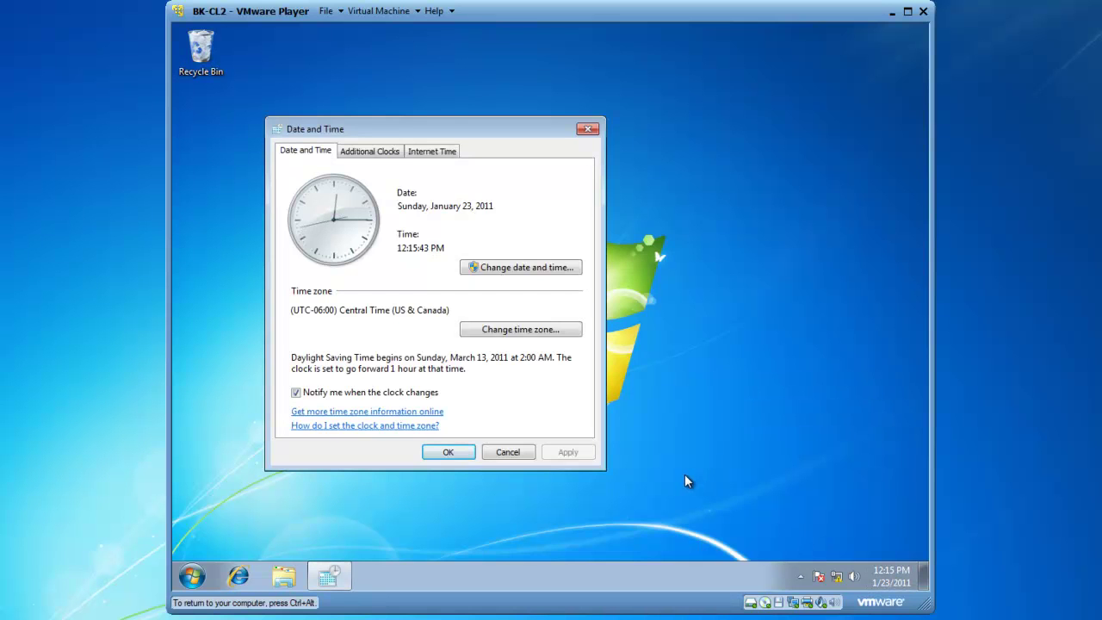
click(507, 270)
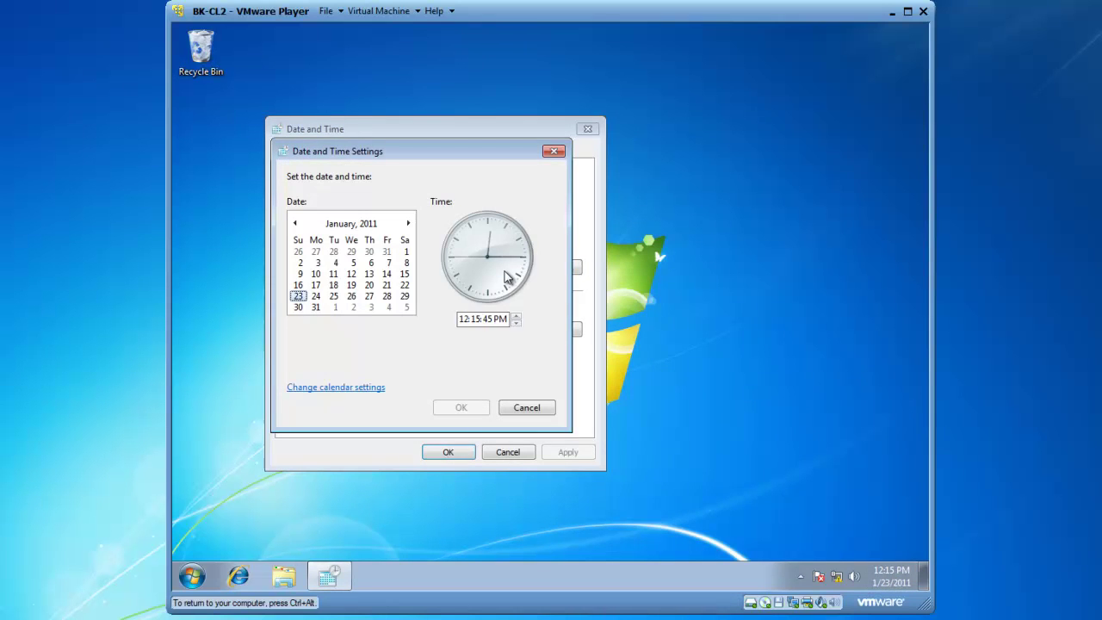
Set the clock to 11:57 AM and apply the new time.
click(472, 319)
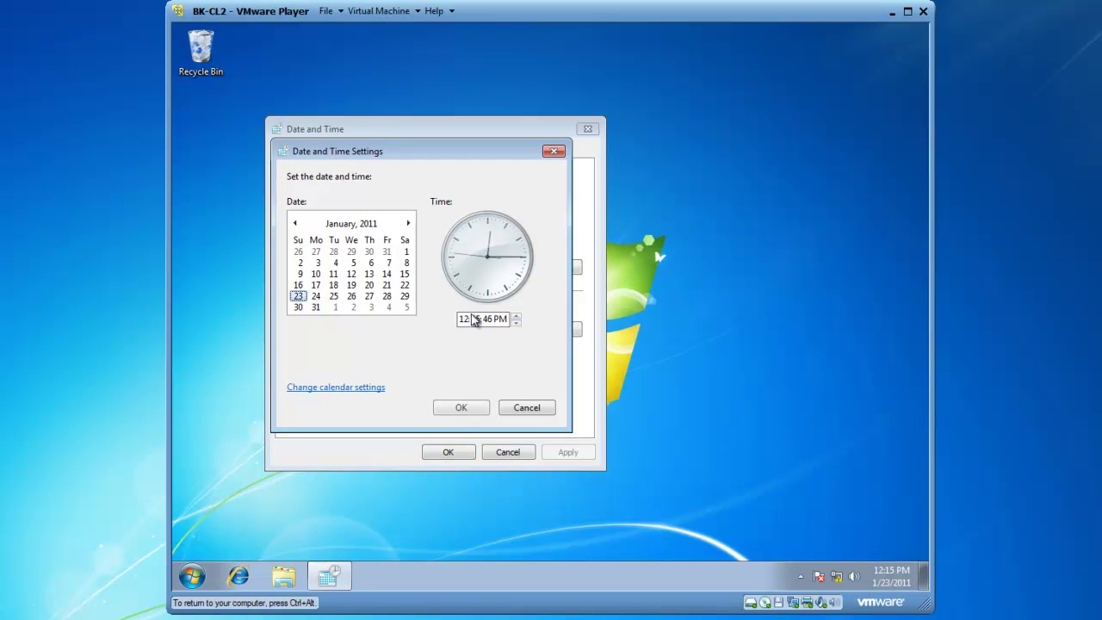
click(516, 323)
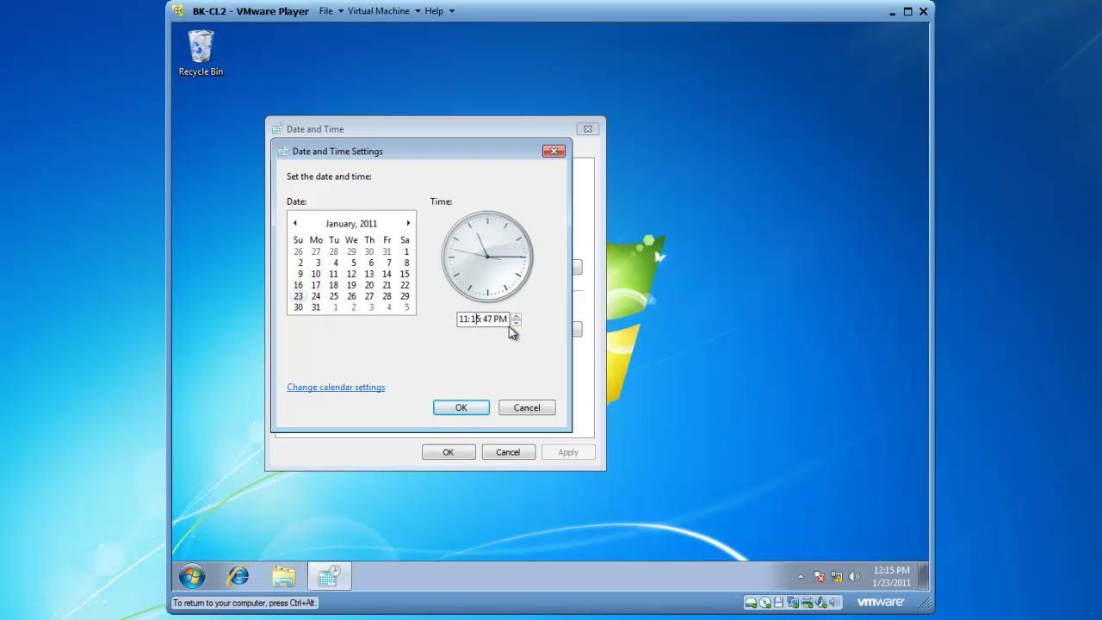
click(516, 324)
click(516, 324)
click(516, 324)
click(516, 324)
click(516, 324)
click(517, 324)
click(516, 324)
click(516, 324)
click(516, 323)
click(516, 324)
click(517, 324)
click(516, 323)
click(517, 324)
click(516, 324)
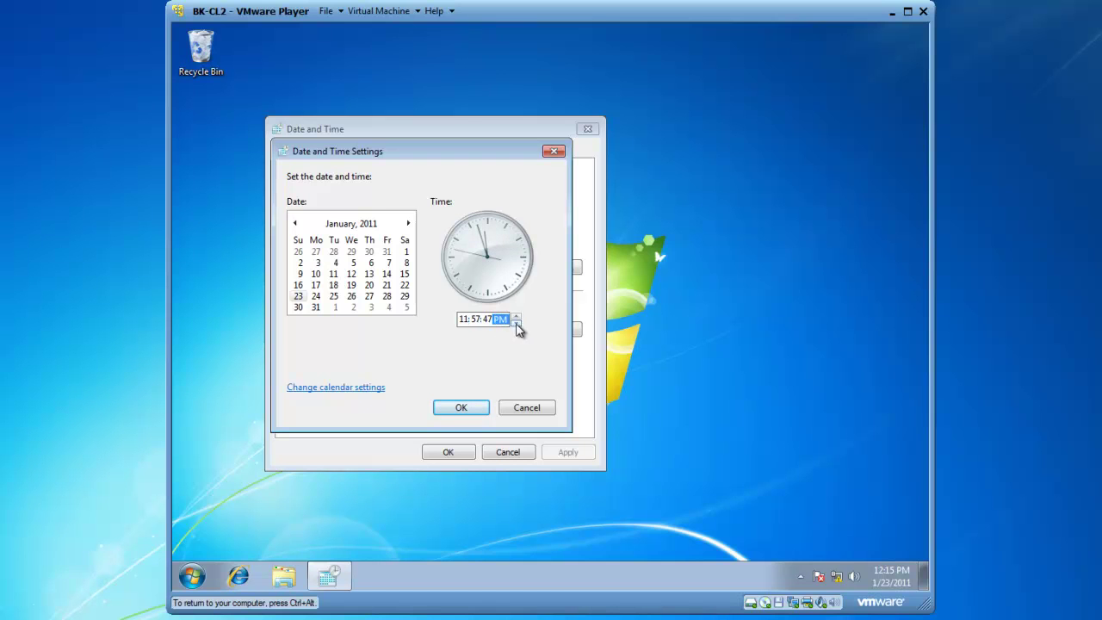
click(467, 405)
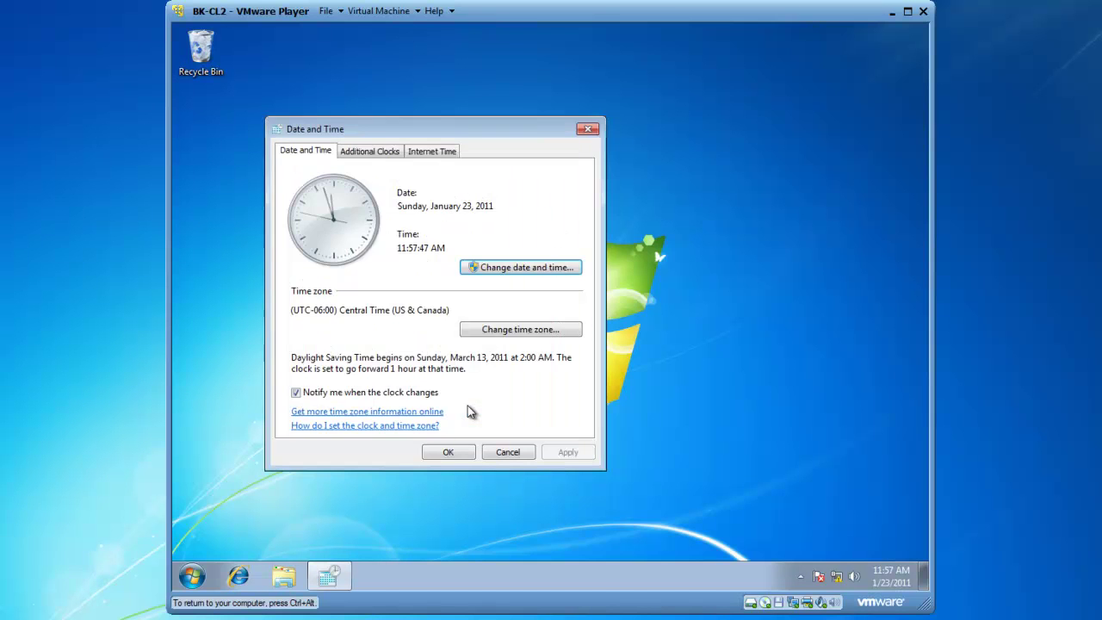
Close Date and Time and log off the administrator account from the Start menu.
click(452, 452)
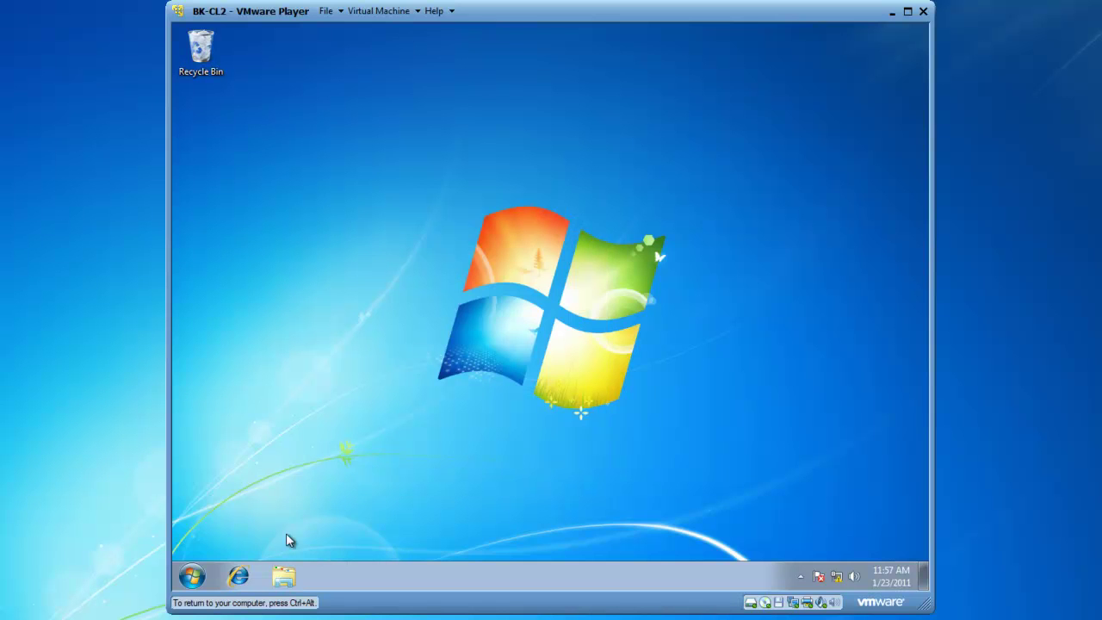
click(191, 576)
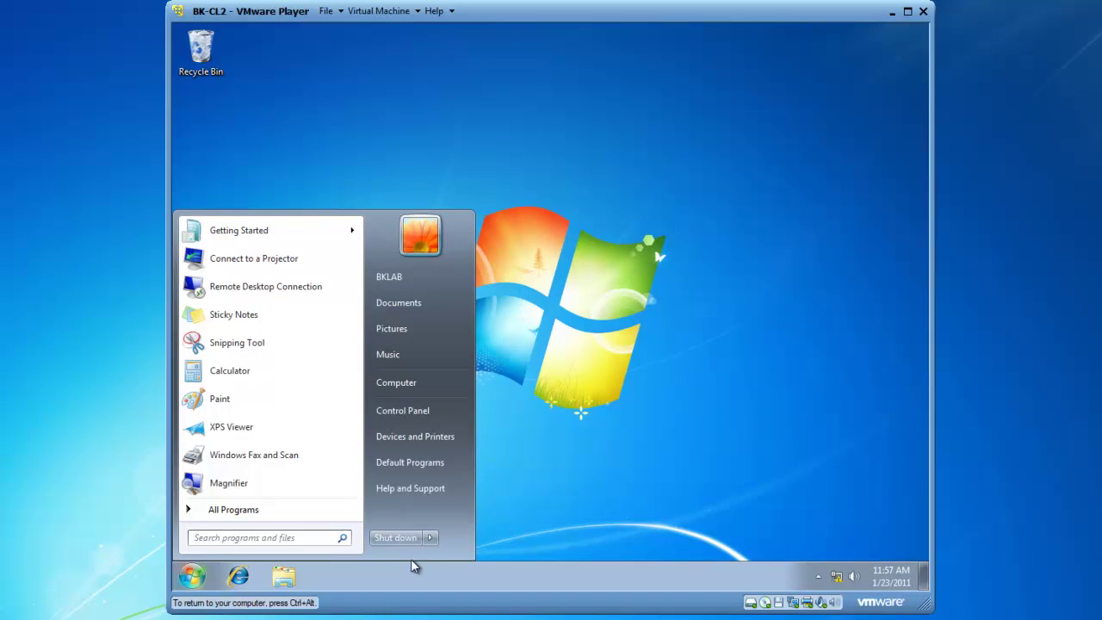
click(430, 538)
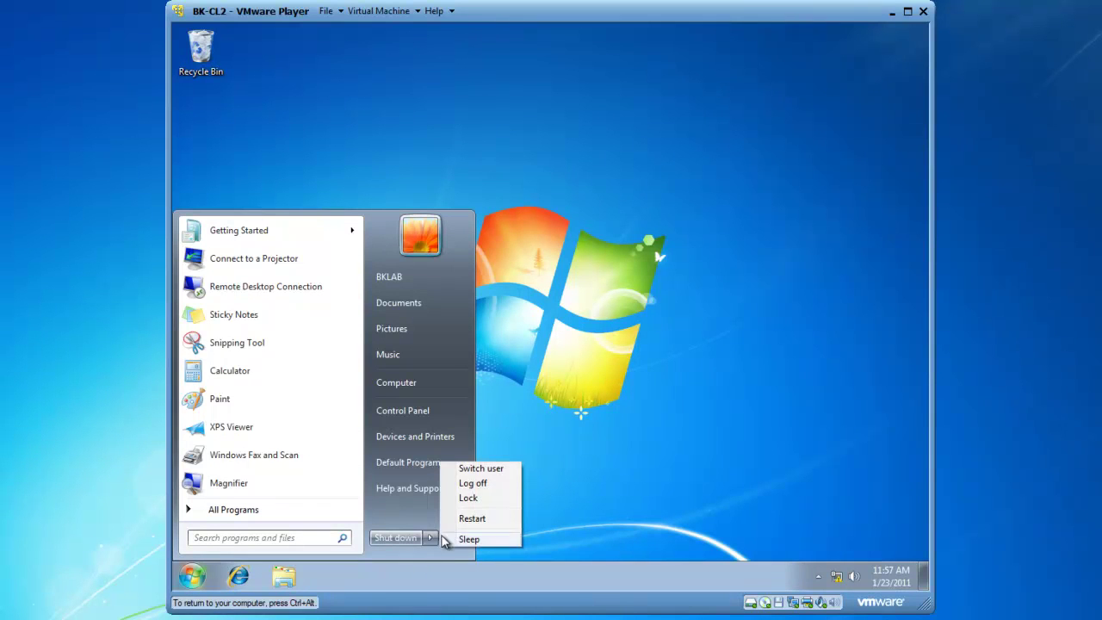
click(481, 488)
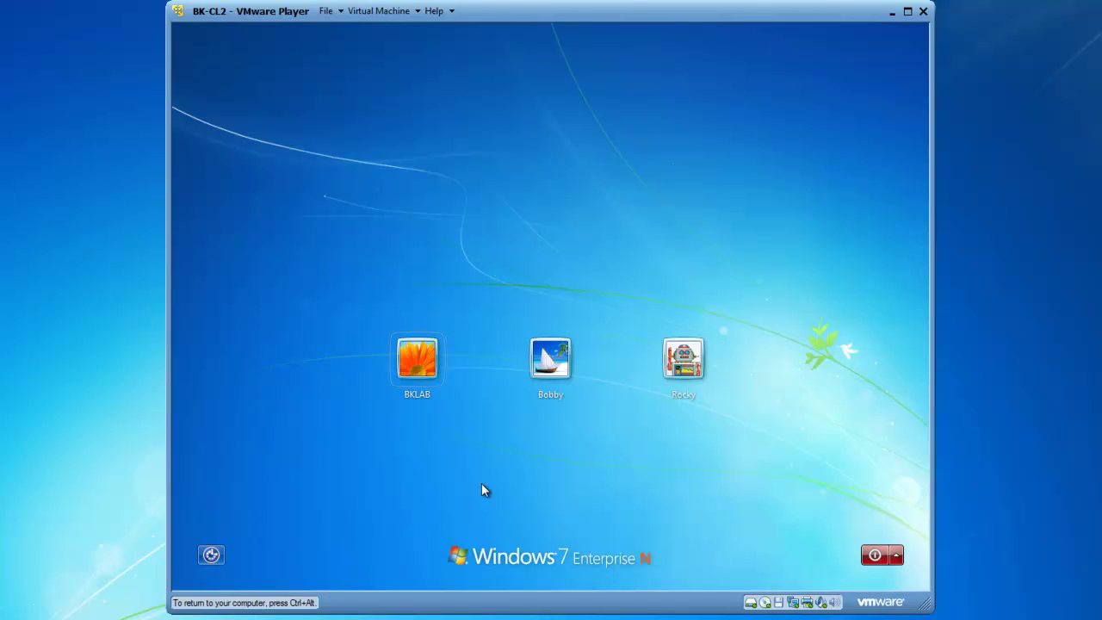
Sign in to the restricted user's account with its password.
click(551, 358)
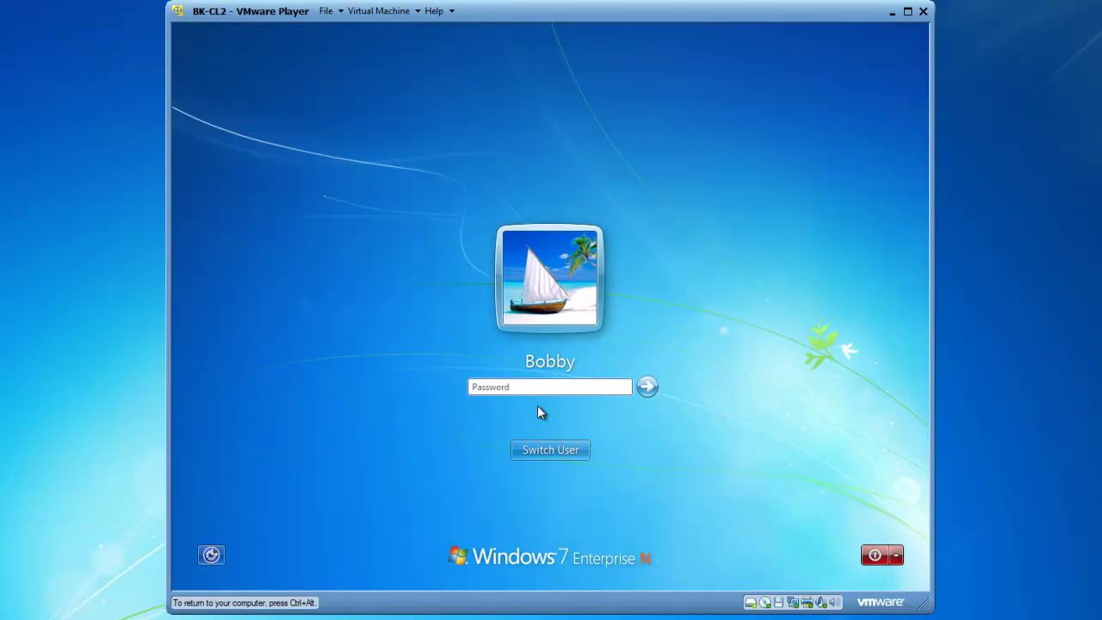
text(Pa$$w0rd)
key(Return)
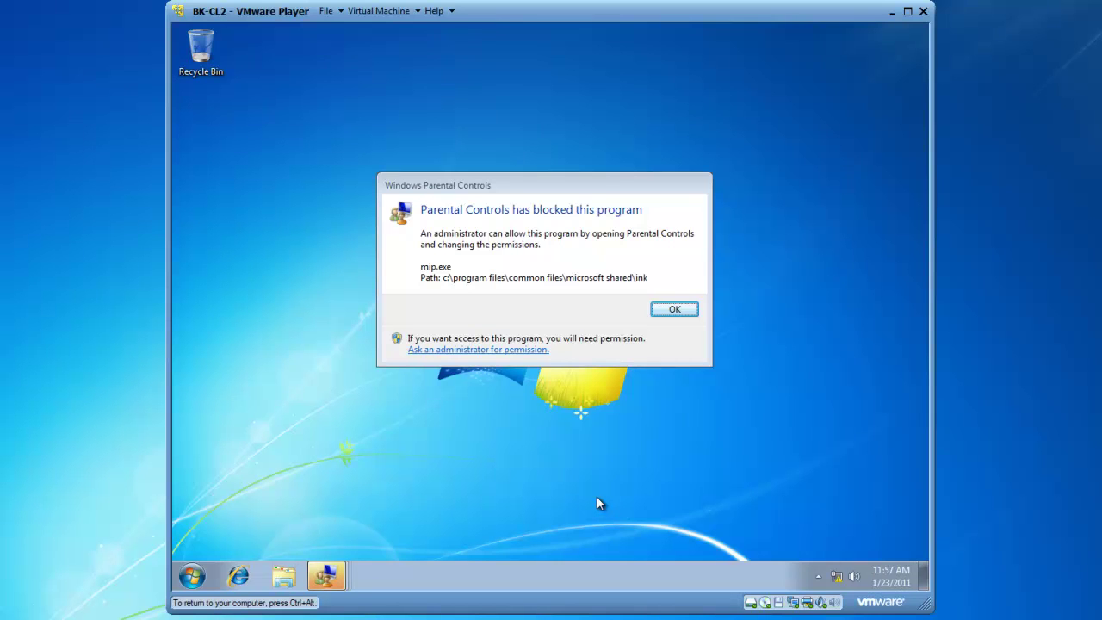
Dismiss the Parental Controls notices blocking mip.exe and winmail.exe.
click(680, 314)
click(681, 314)
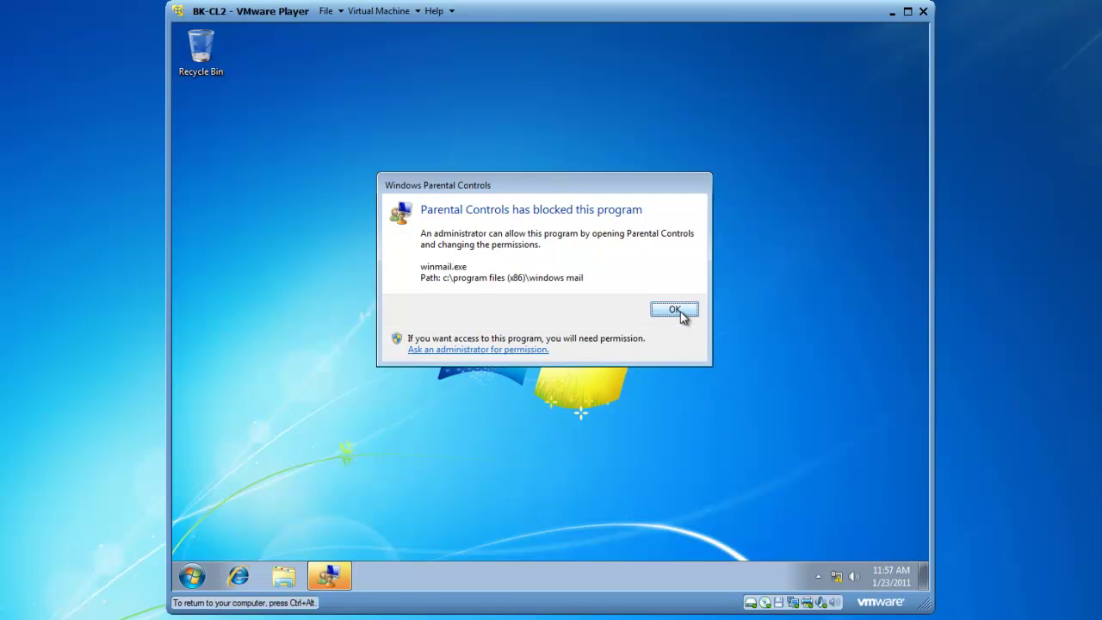
click(680, 314)
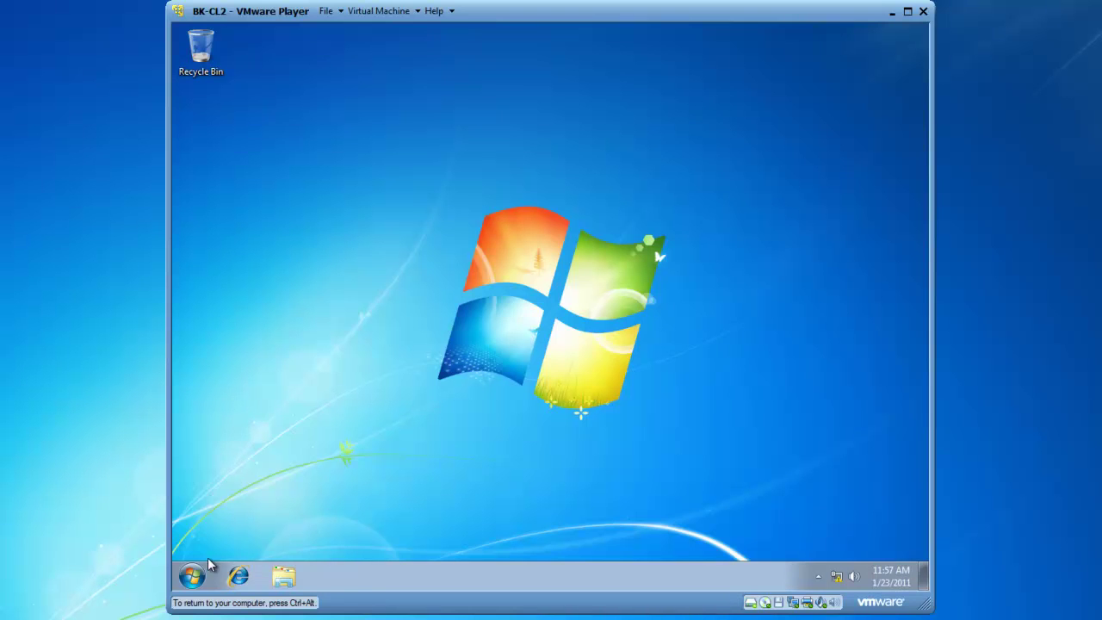
Launch WordPad via Start search and type 'allowed to run' in the document.
click(193, 577)
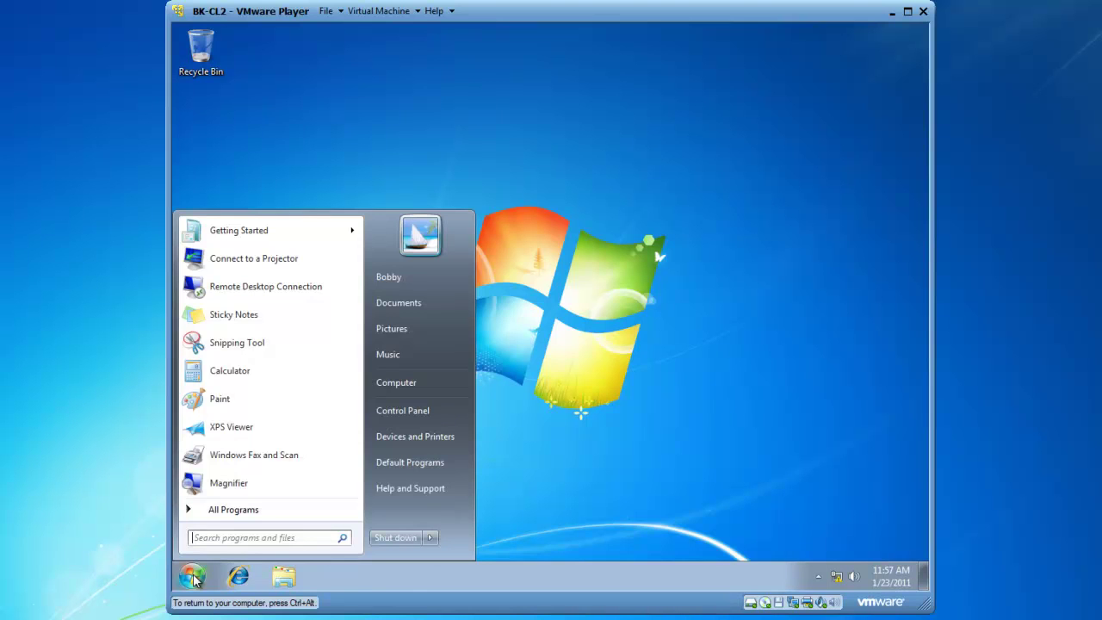
click(217, 539)
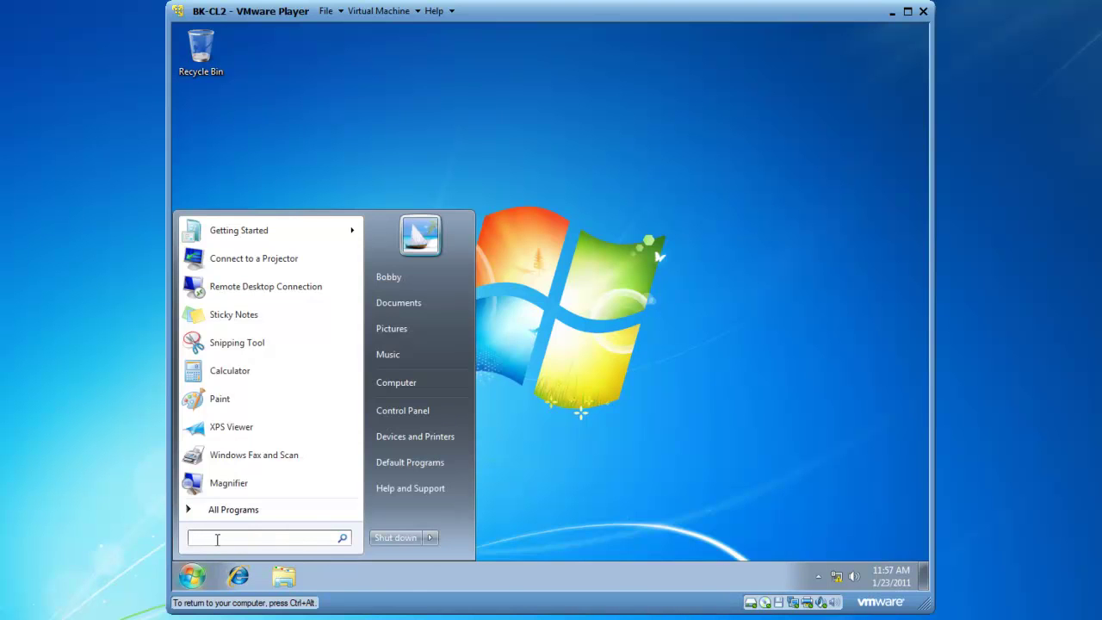
text(wordpad)
key(Return)
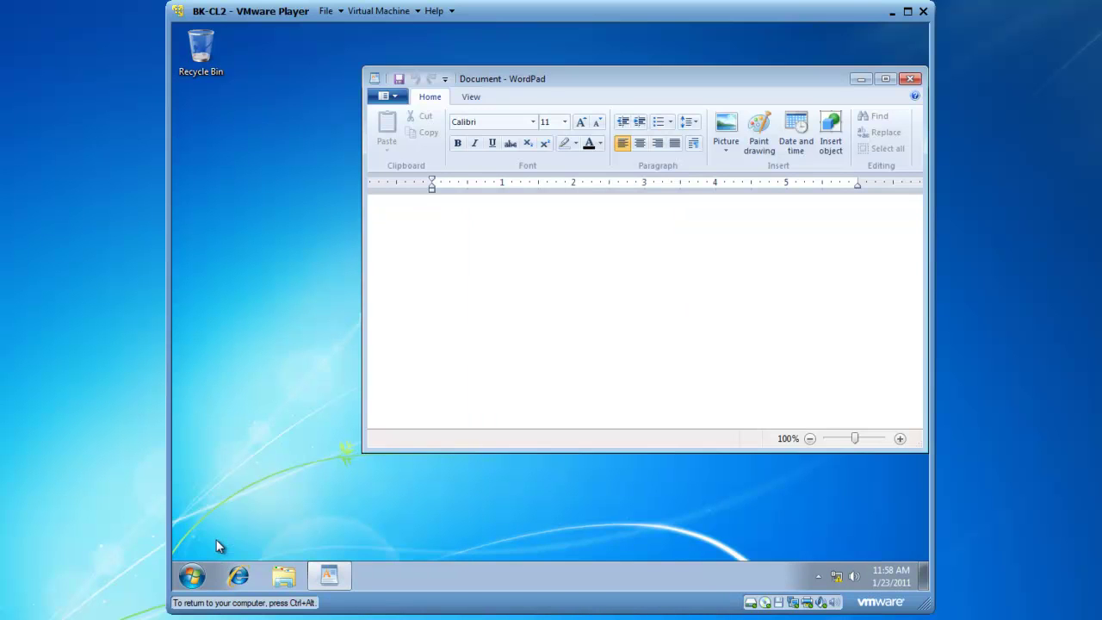
text(allowed to )
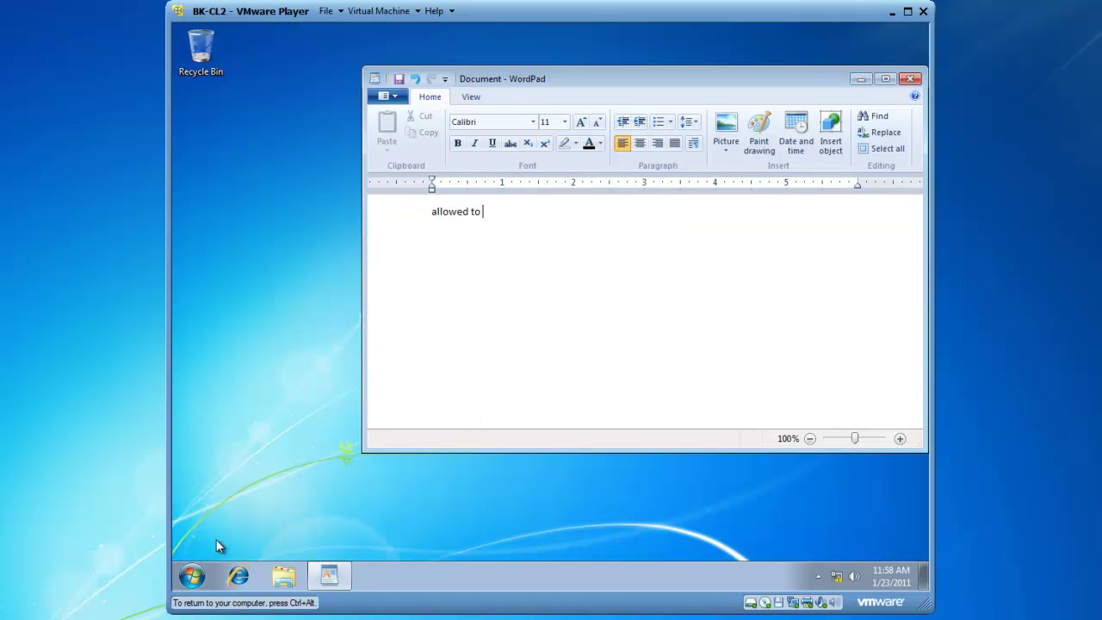
text(run)
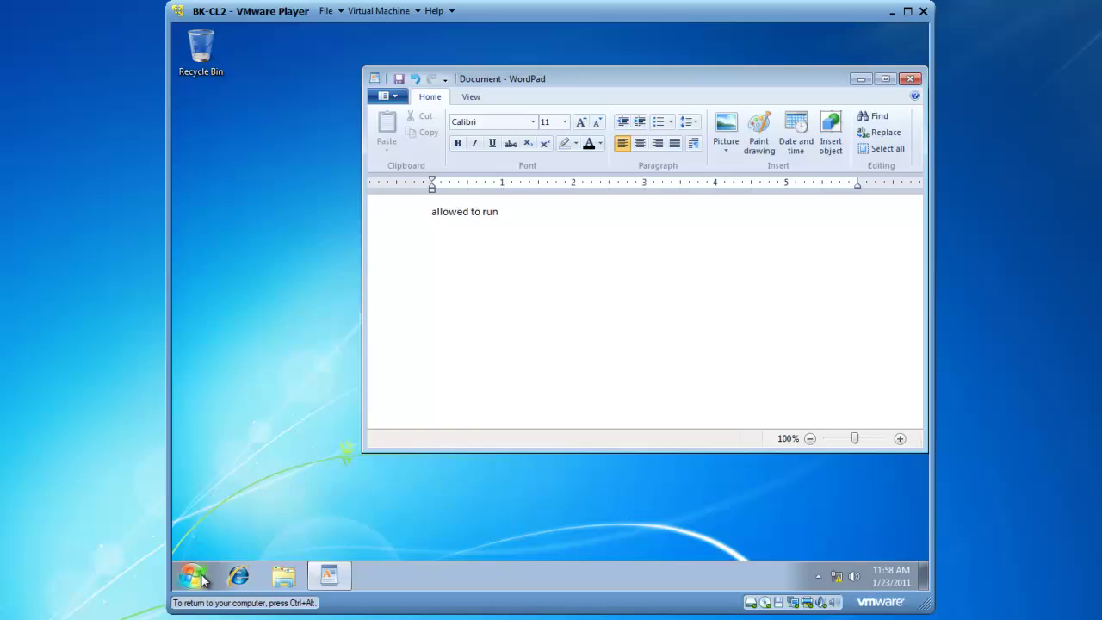
Launch Calculator, then minimize all windows to the desktop with Windows+D.
click(193, 577)
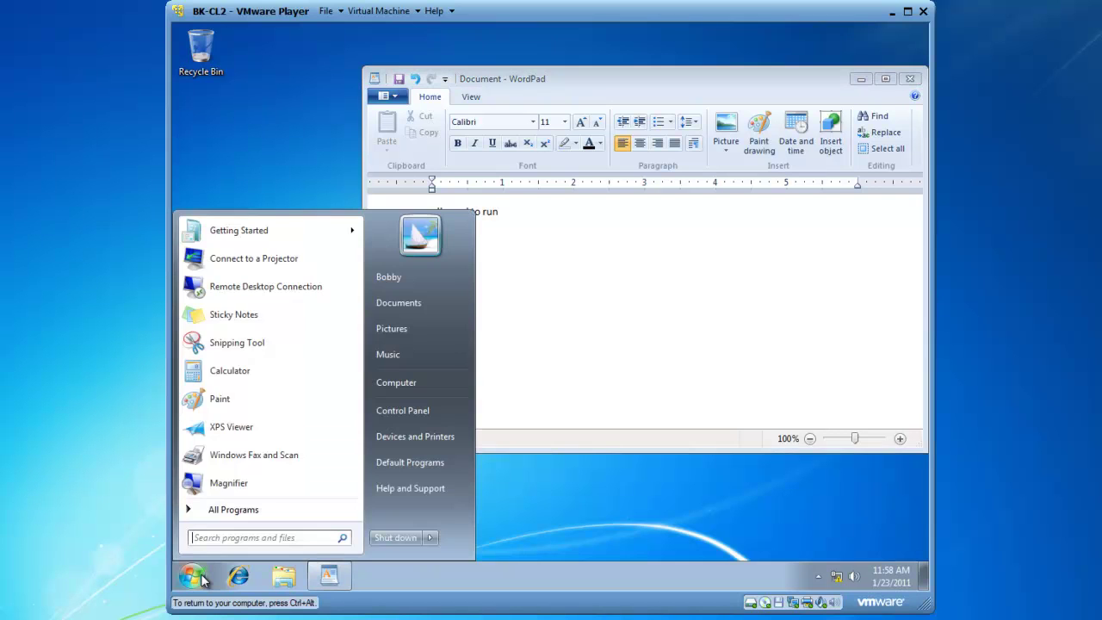
click(229, 371)
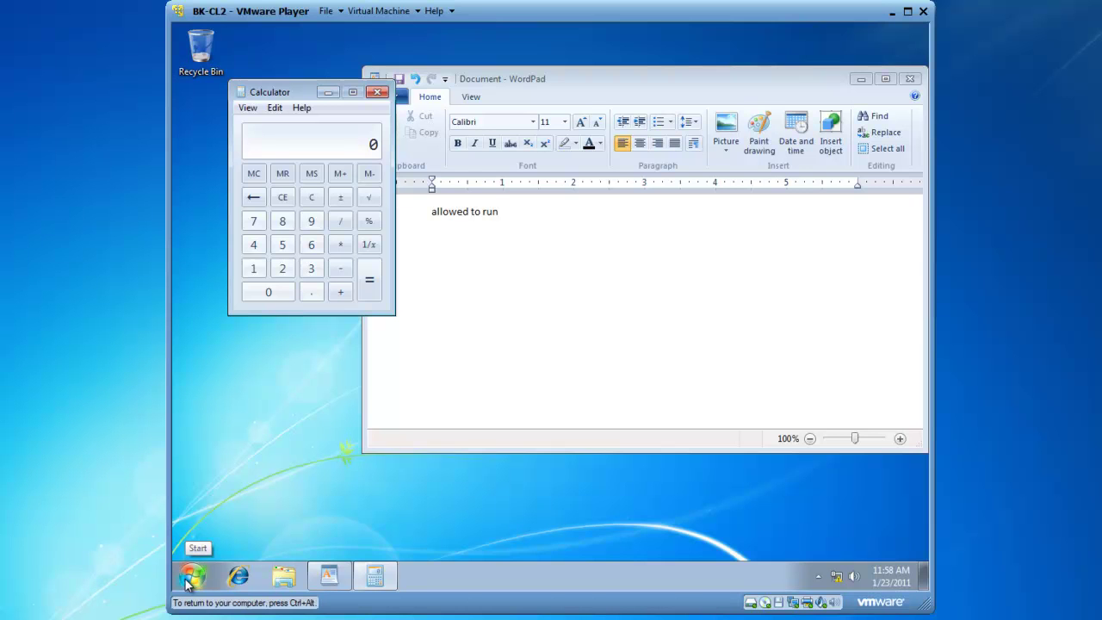
key(super+d)
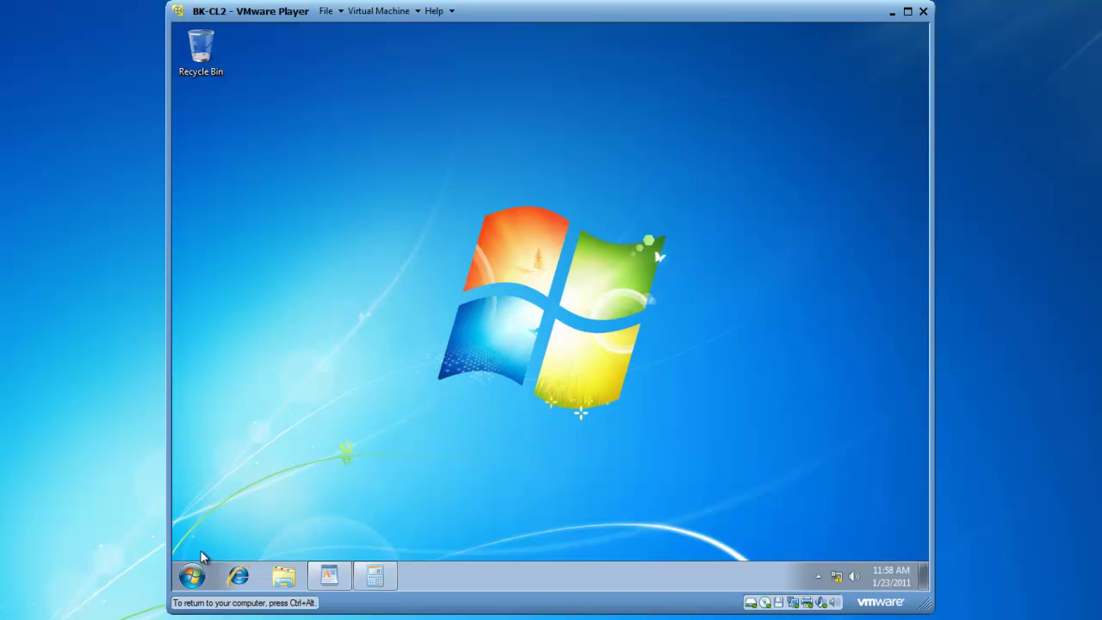
click(191, 576)
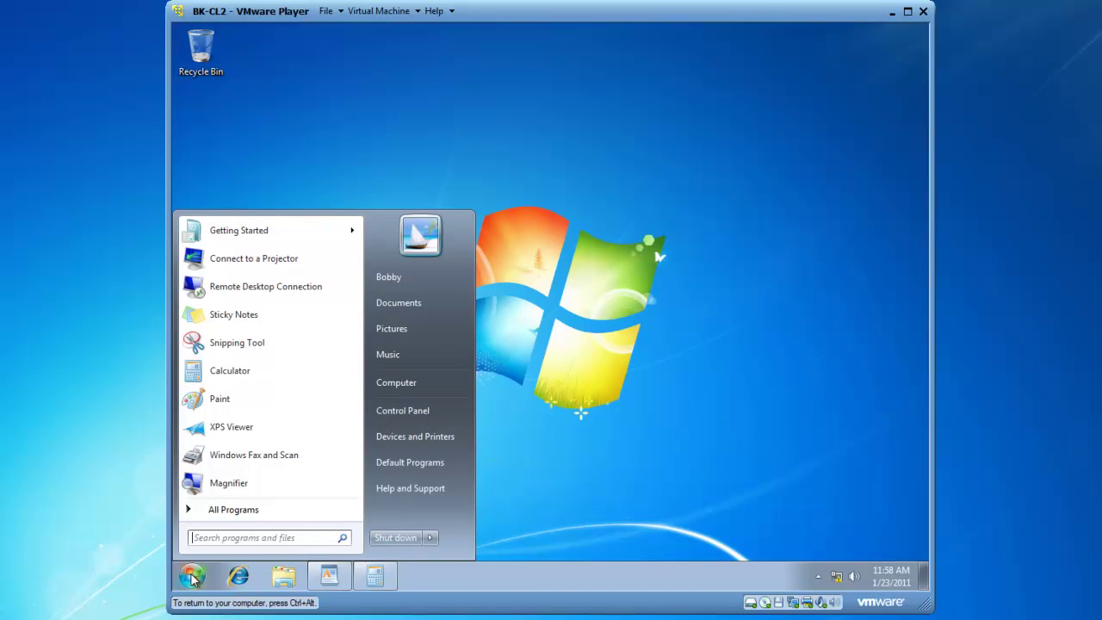
click(215, 509)
click(233, 327)
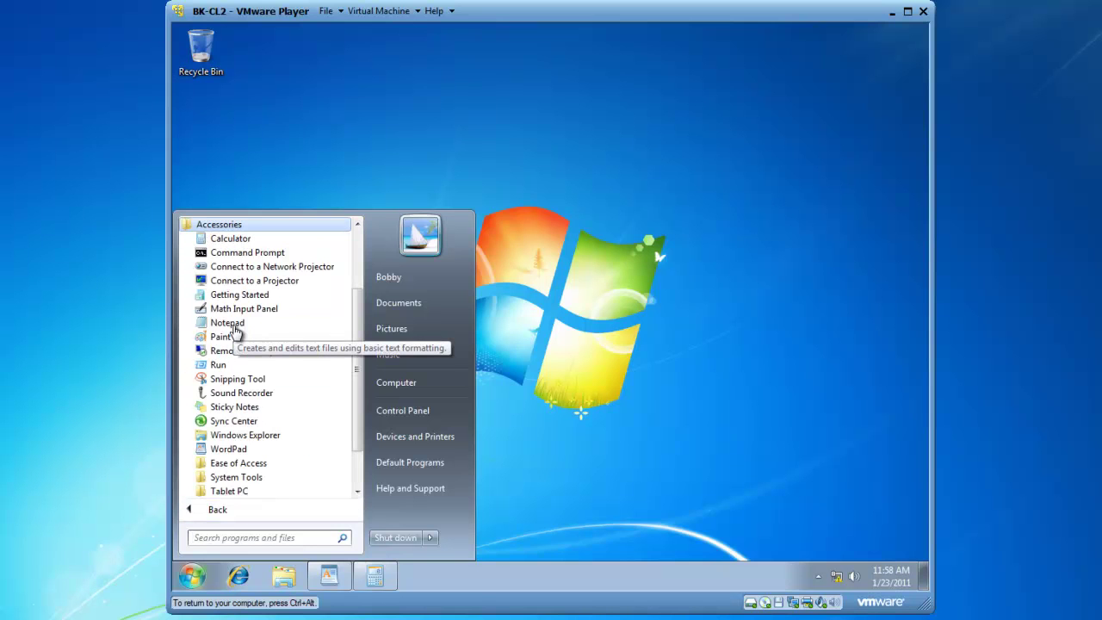
click(245, 310)
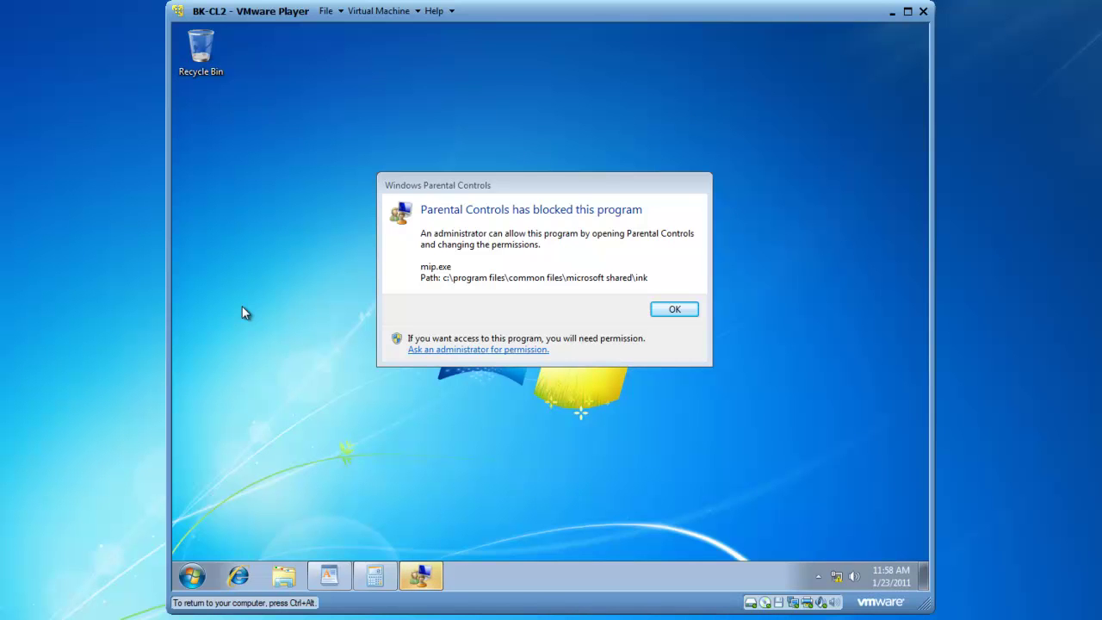
click(675, 310)
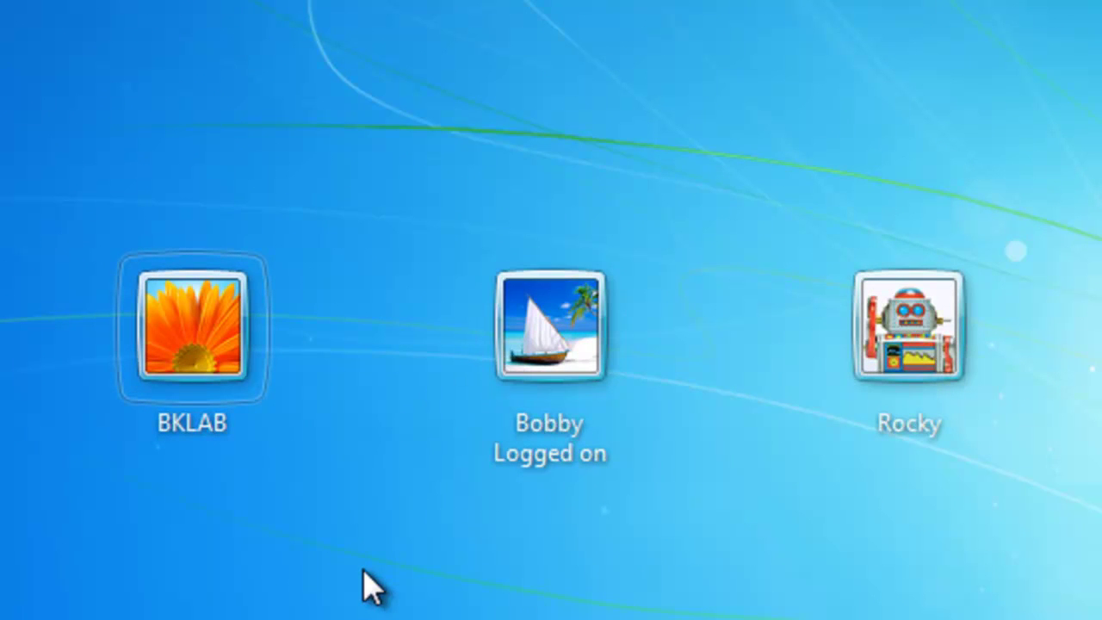
Attempt the restricted user's sign-in and dismiss the time-restriction refusal.
click(533, 344)
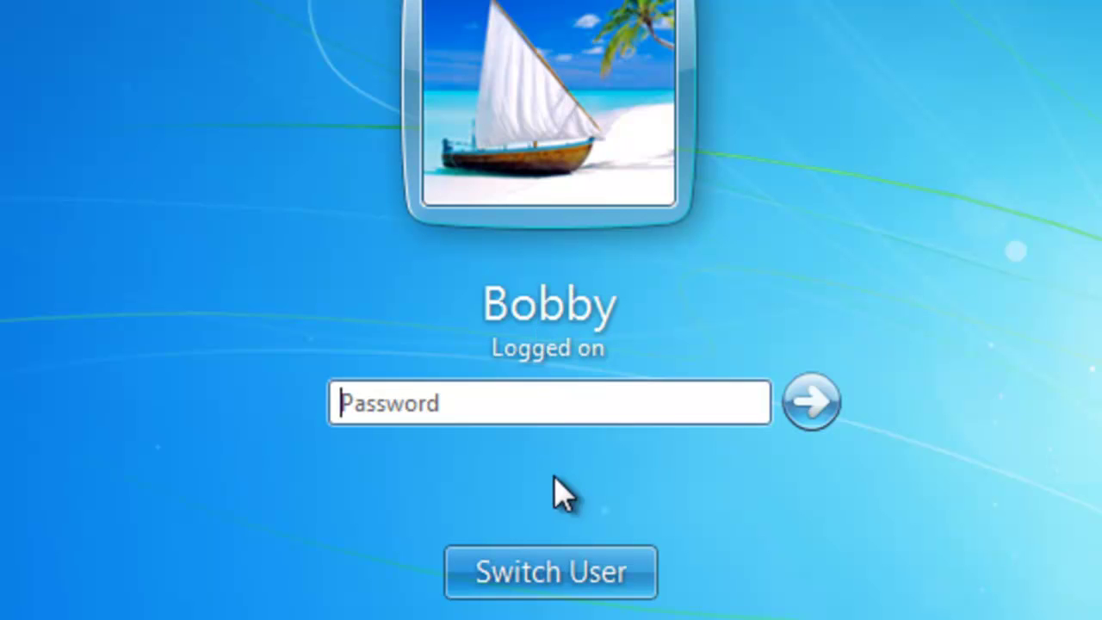
text(abcde)
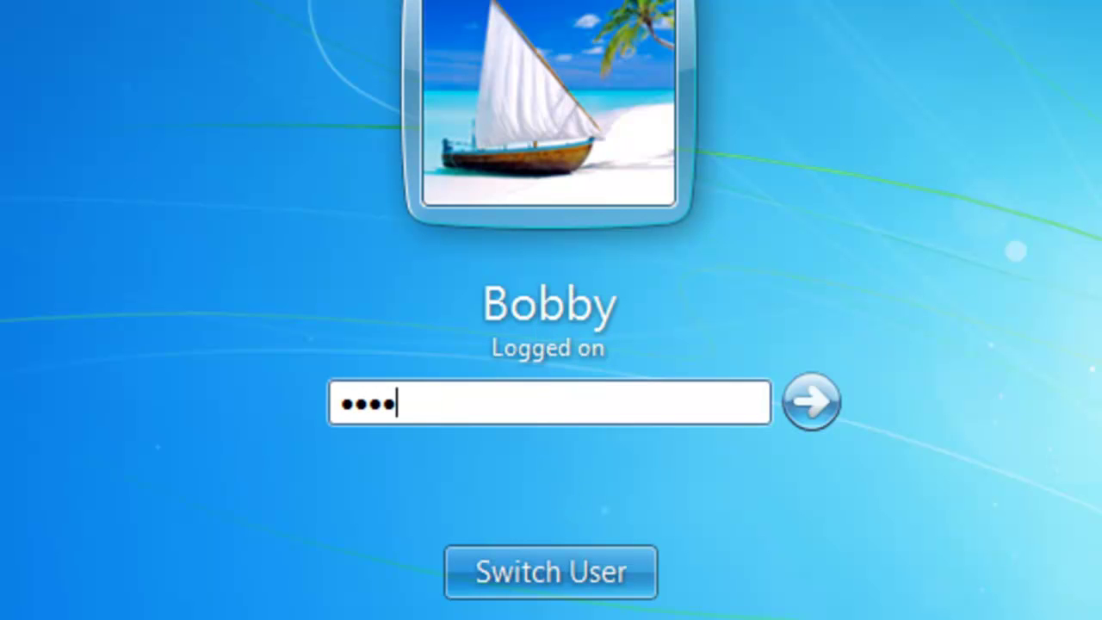
text(fgh)
key(Return)
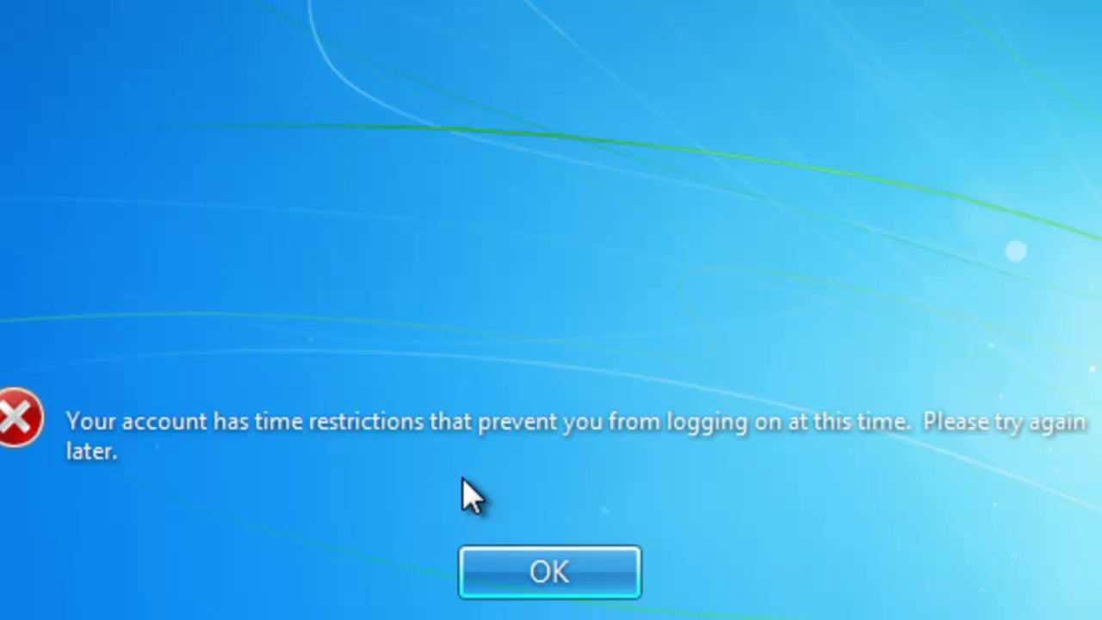
click(603, 576)
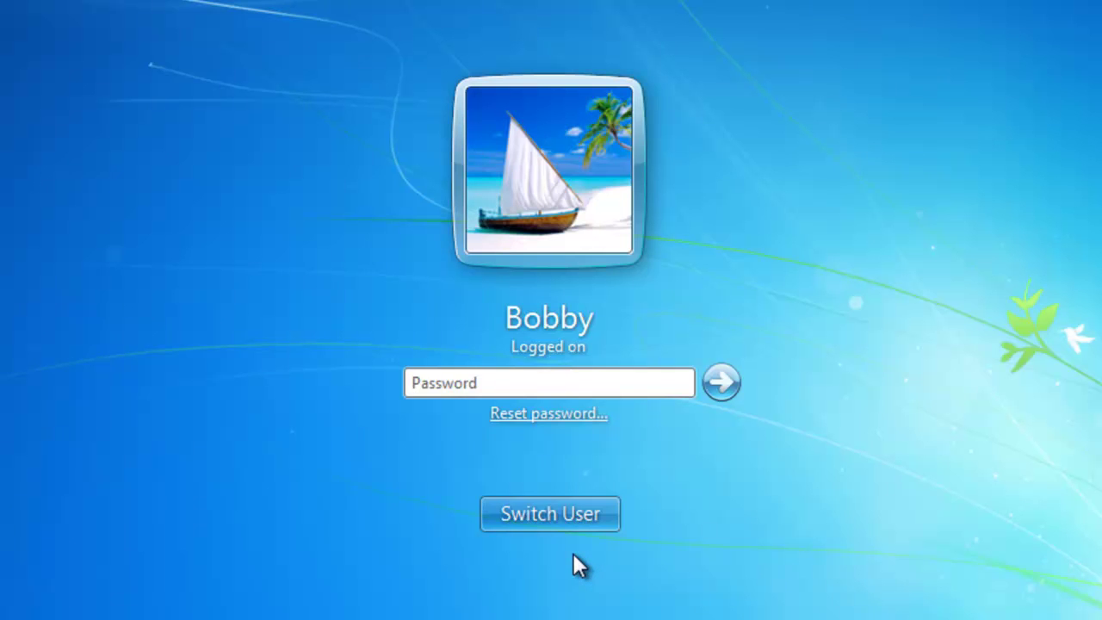
Switch to the administrator account and sign in with its password.
click(543, 519)
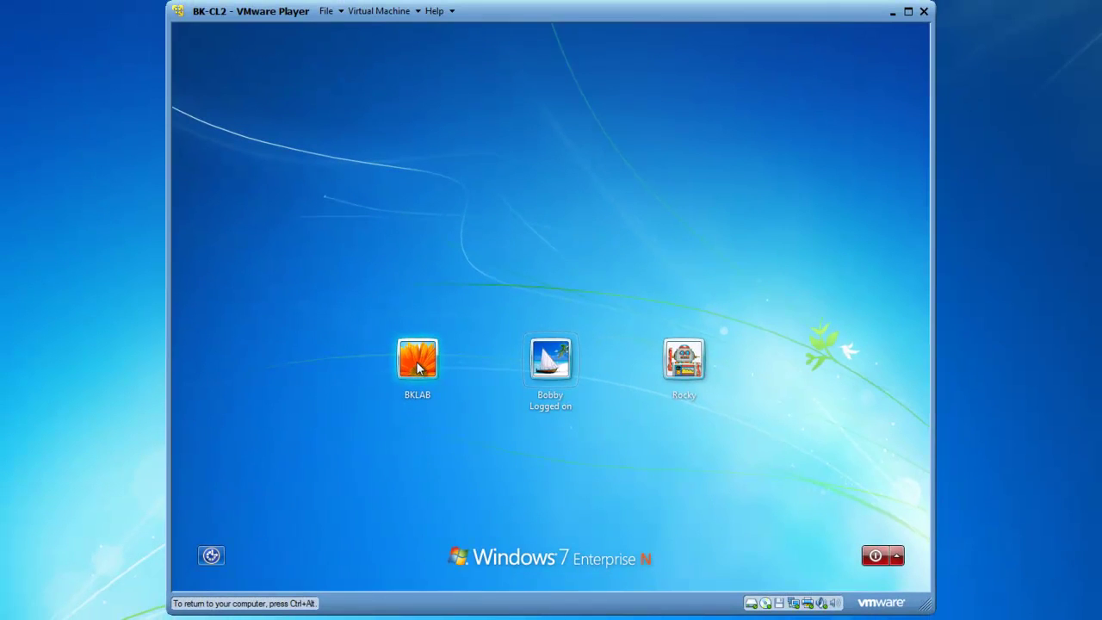
click(420, 367)
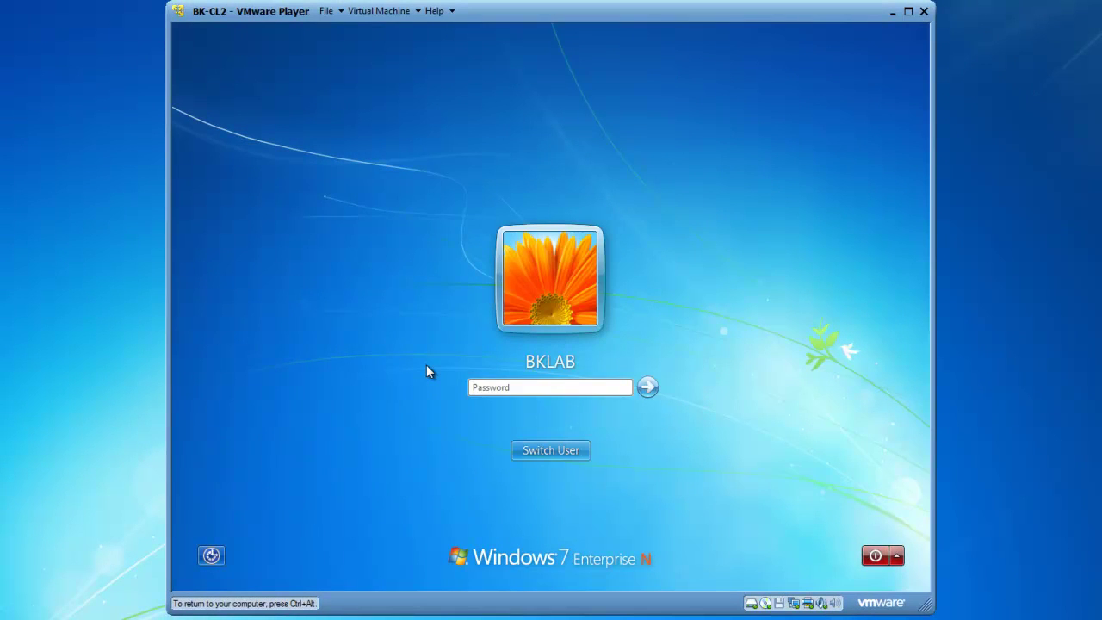
text(*******)
key(Return)
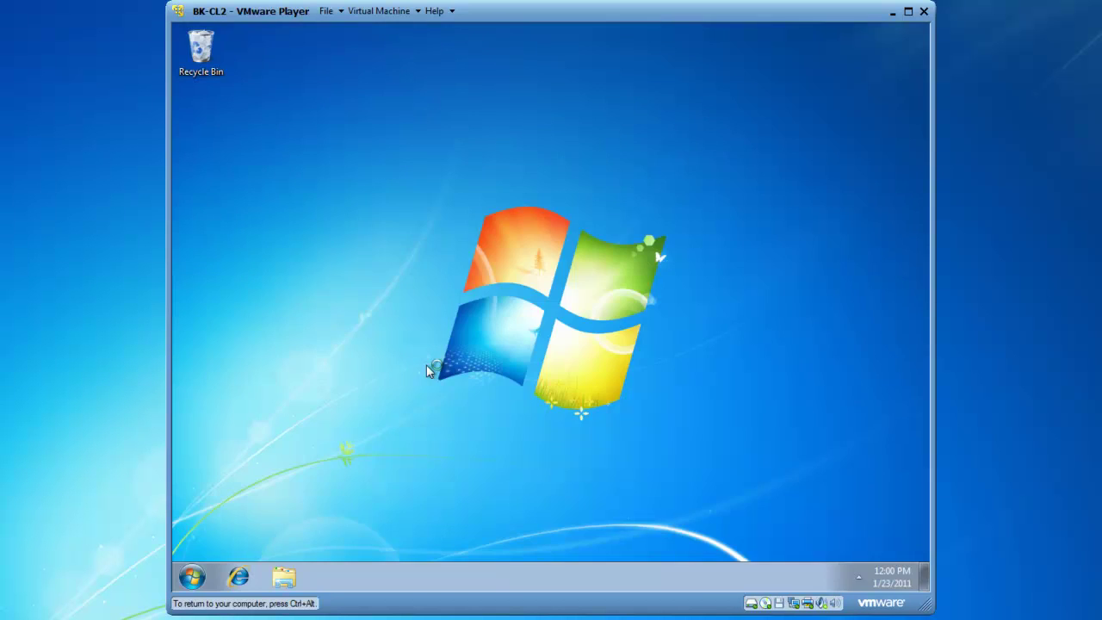
Reach the restricted user's Parental Controls settings under User Accounts and Family Safety.
click(195, 577)
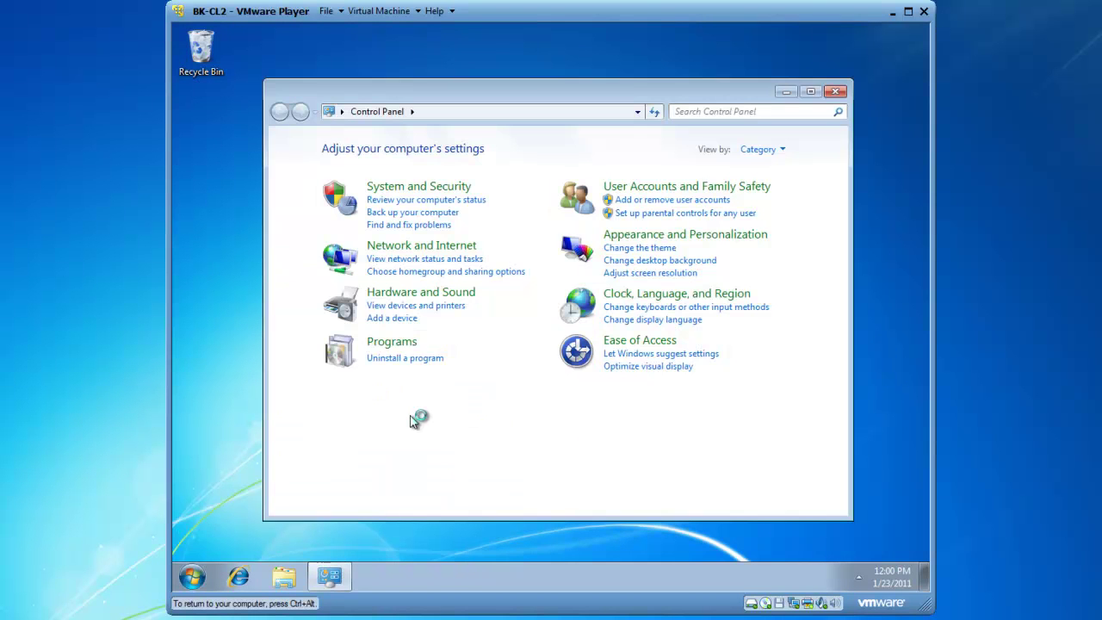
click(664, 187)
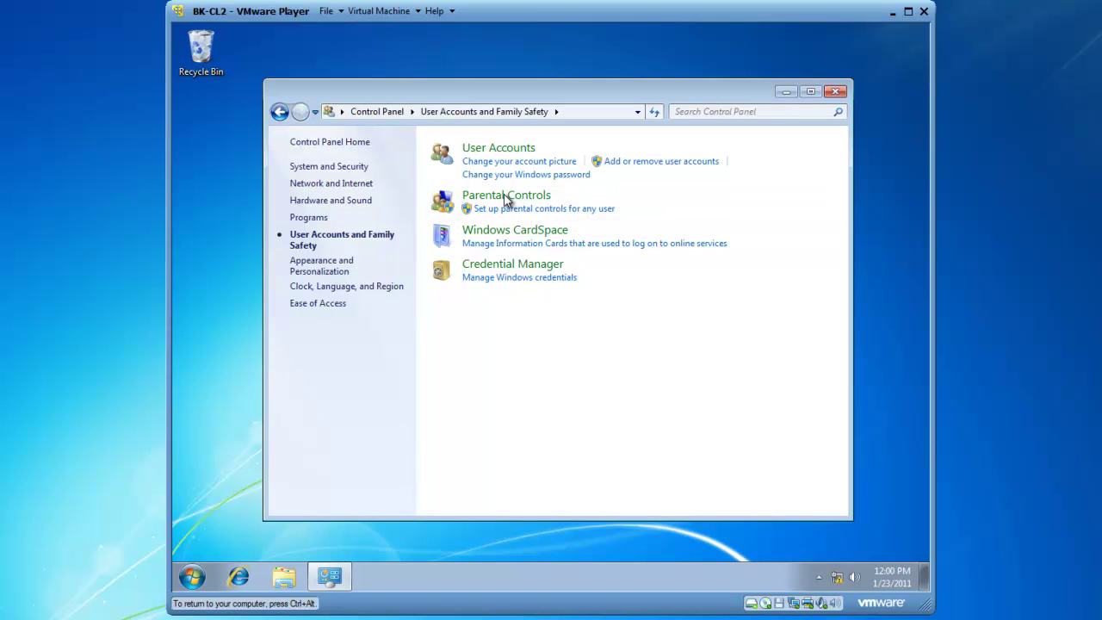
click(506, 196)
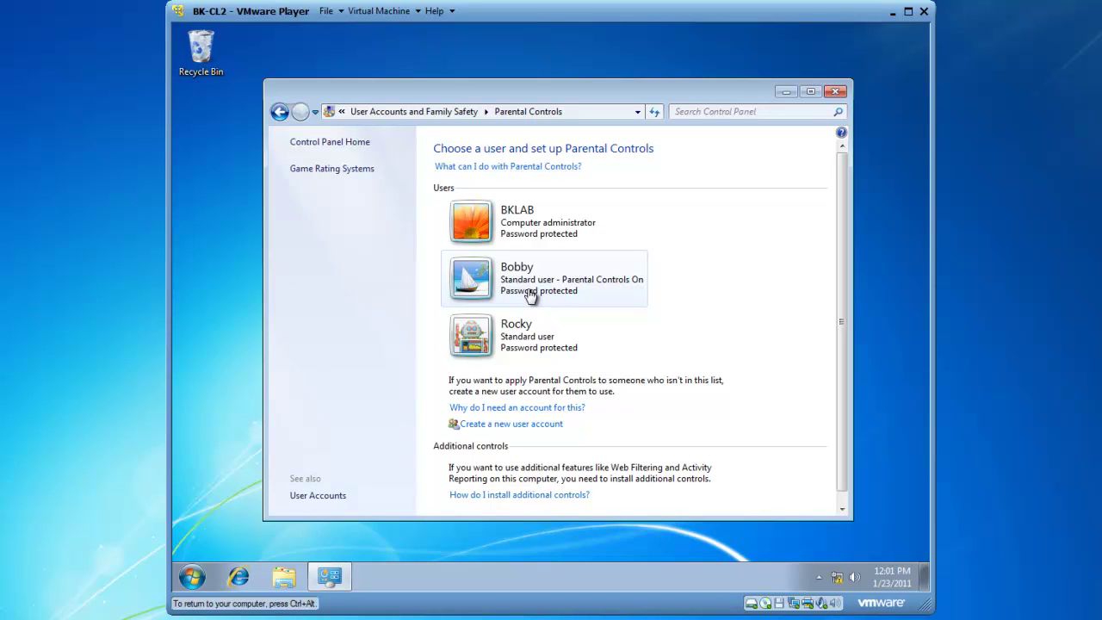
click(528, 292)
click(585, 306)
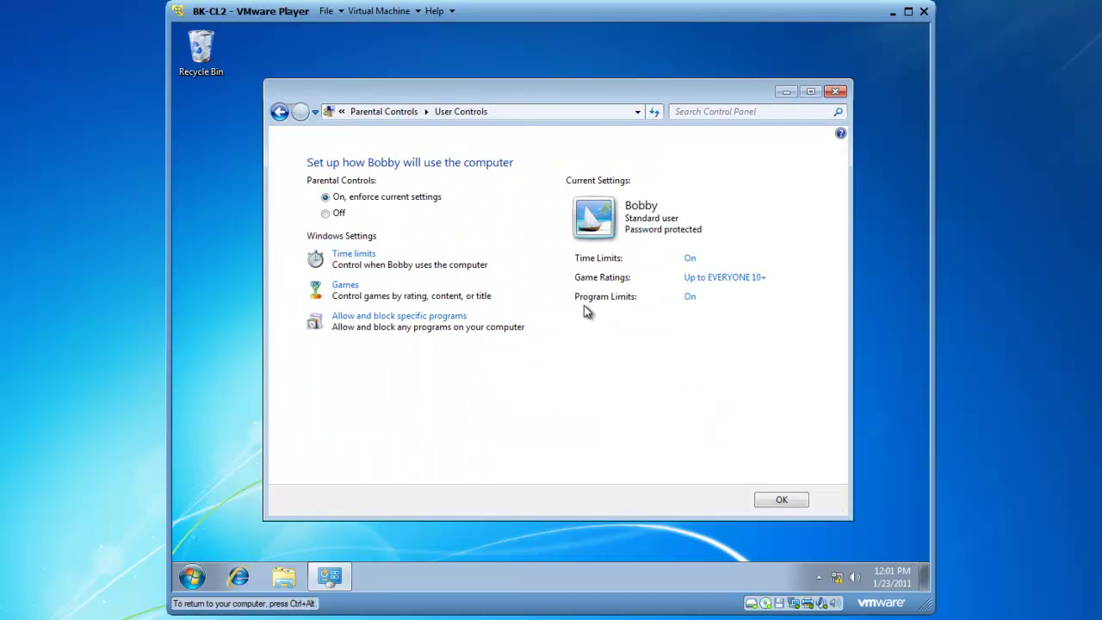
Allow Sunday 12 PM–1 PM in the time limits grid, save, and close Parental Controls.
click(352, 257)
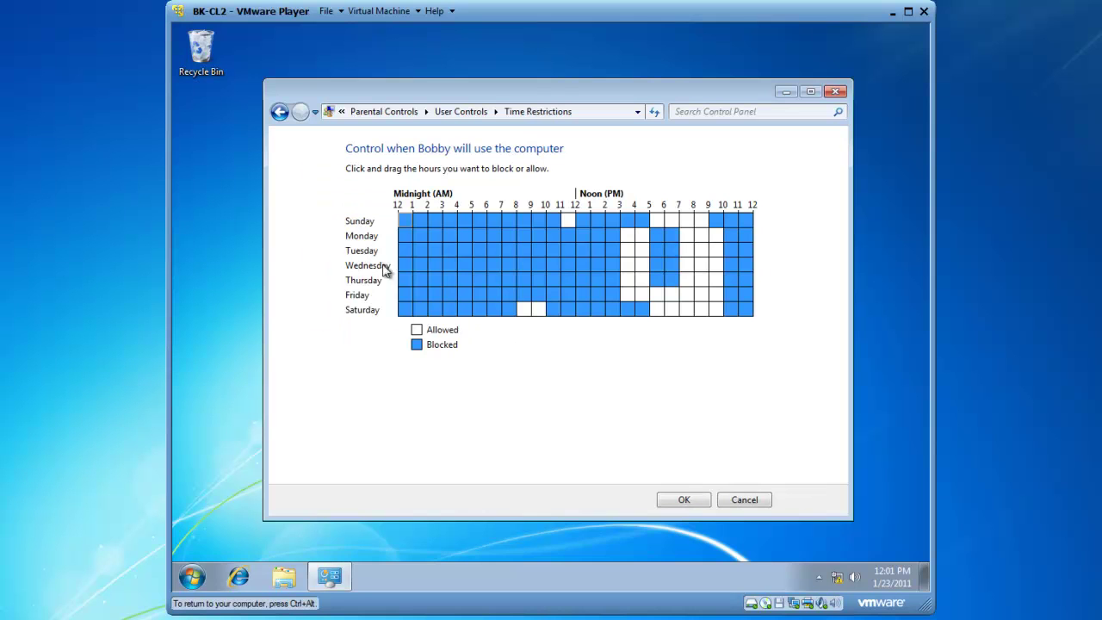
click(584, 218)
click(679, 503)
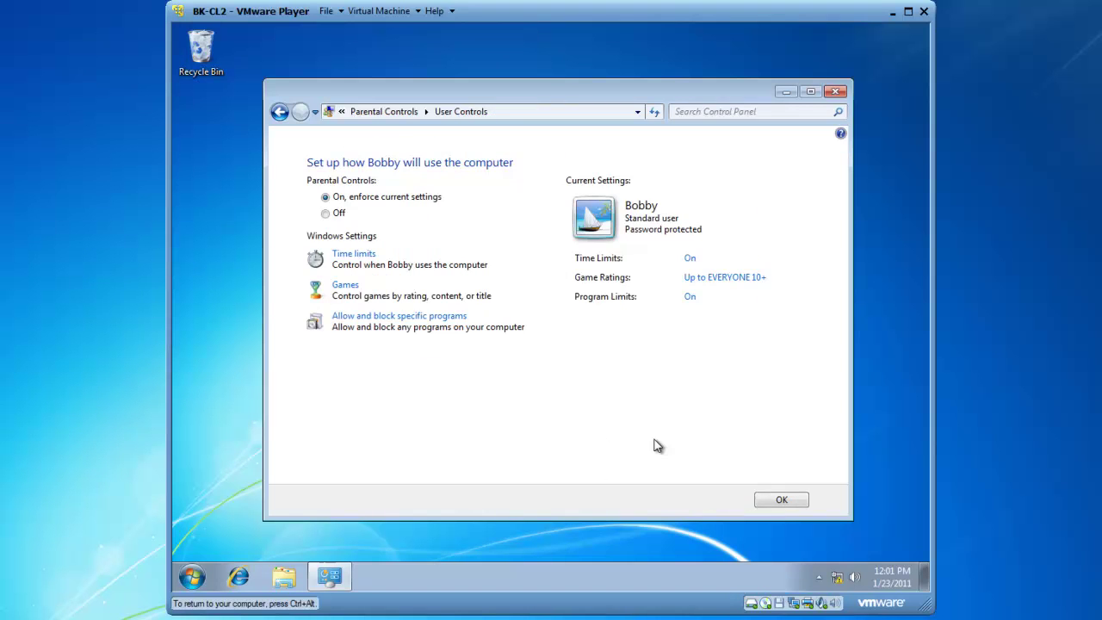
click(782, 504)
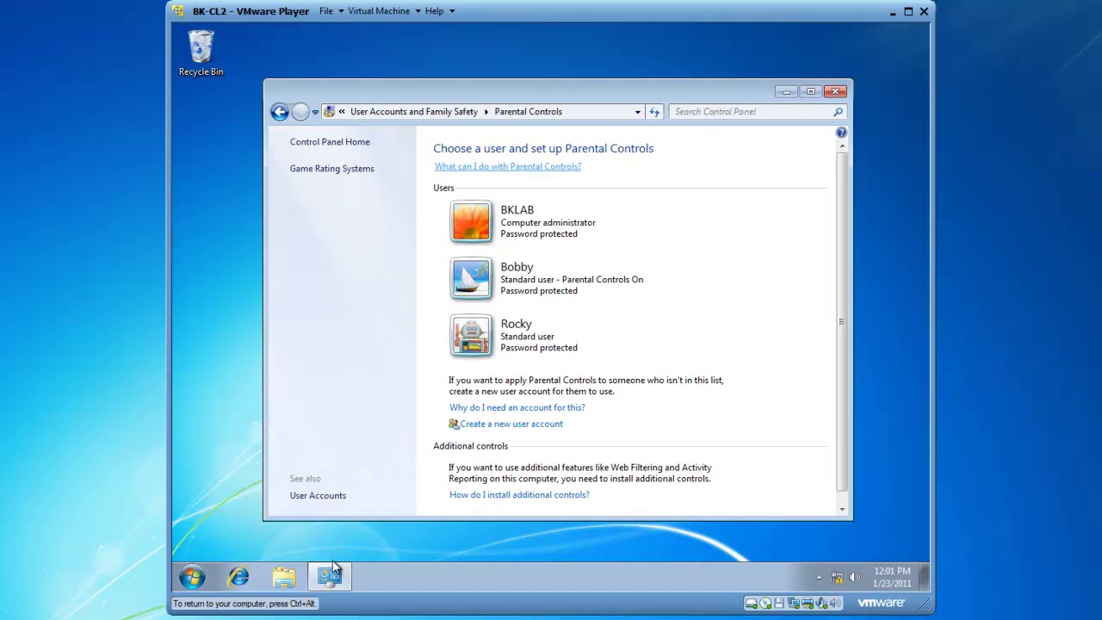
click(835, 91)
Log the administrator off from the Start menu's shut-down options.
click(191, 577)
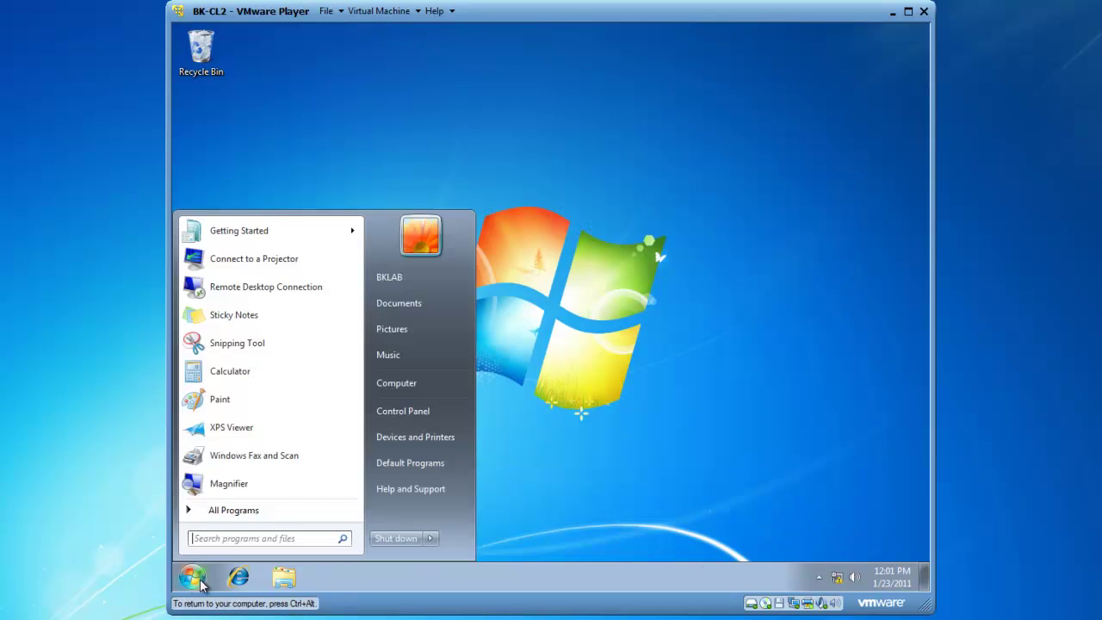
mouse_move(432, 541)
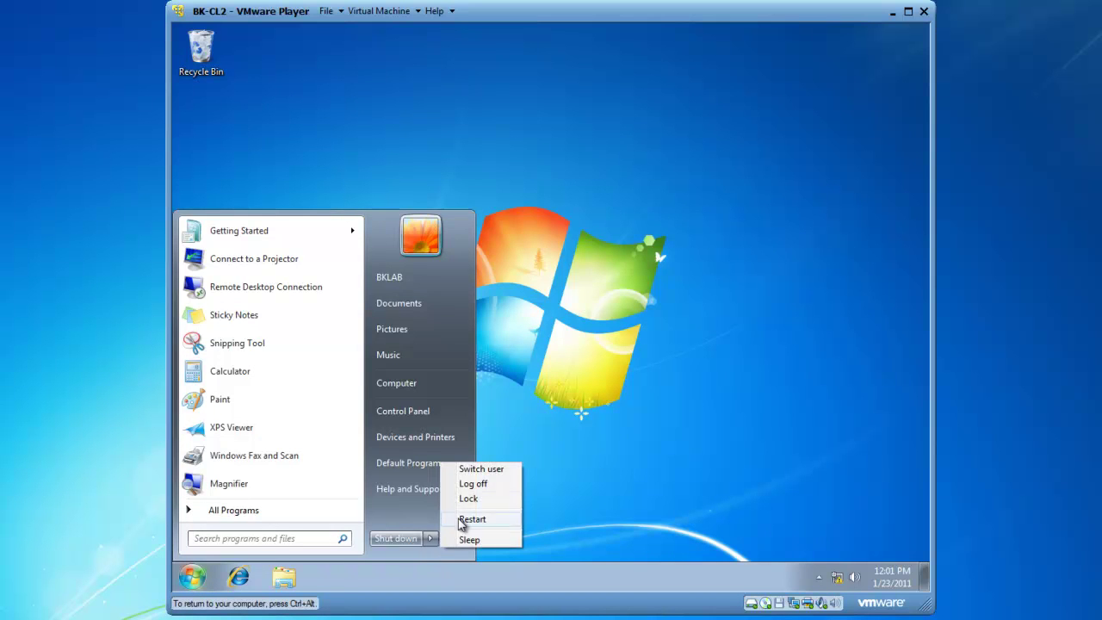
click(473, 484)
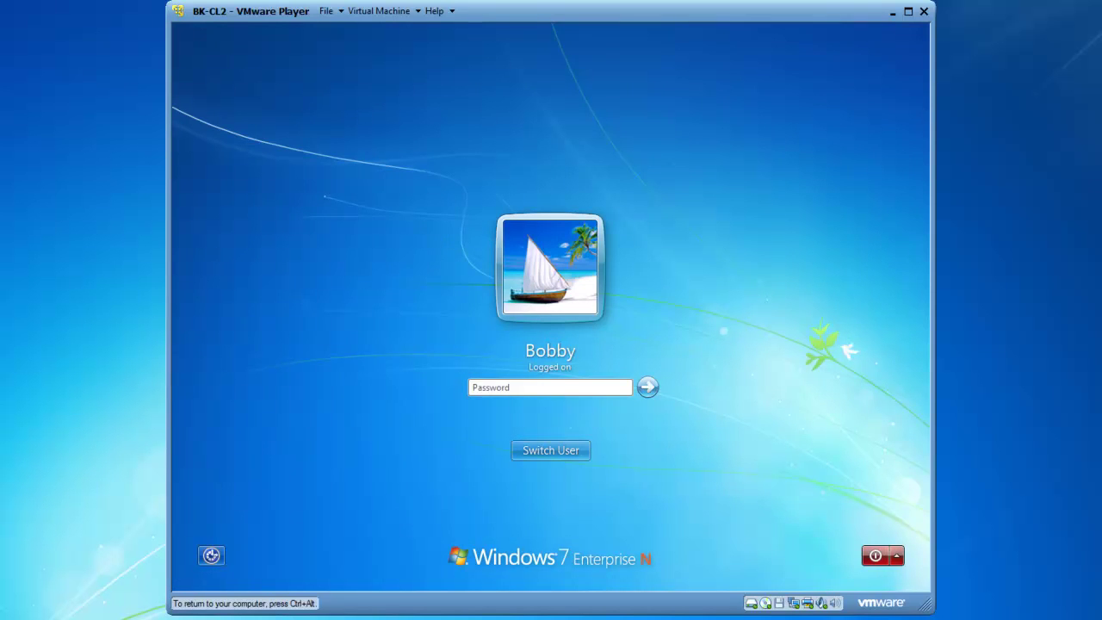
Sign back in as the restricted user and restore the Calculator and WordPad windows.
text(******)
key(Return)
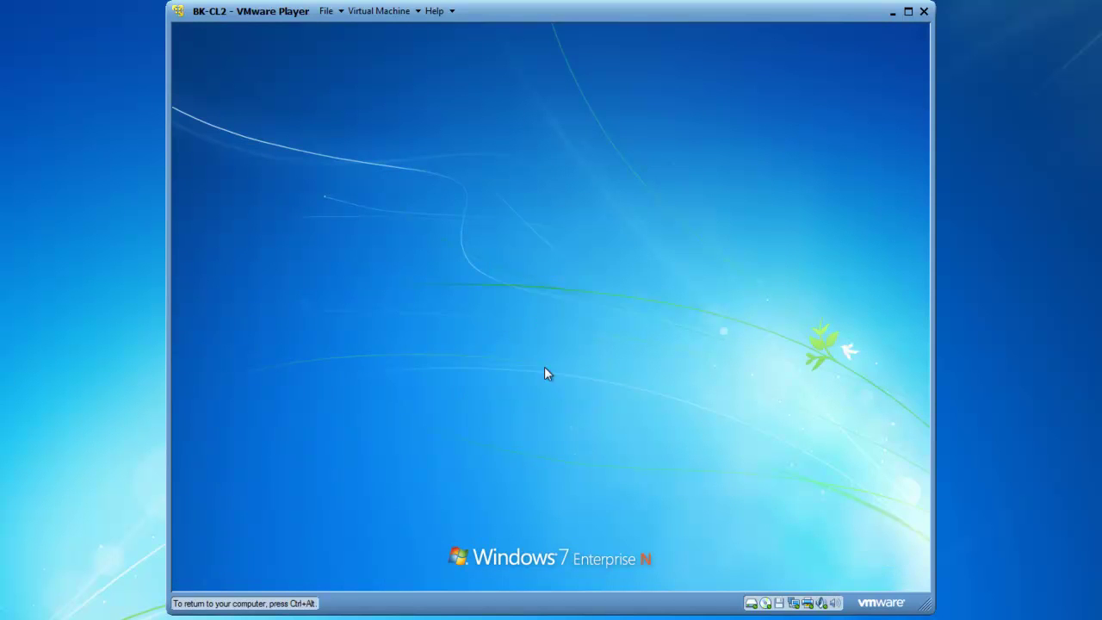
mouse_move(377, 583)
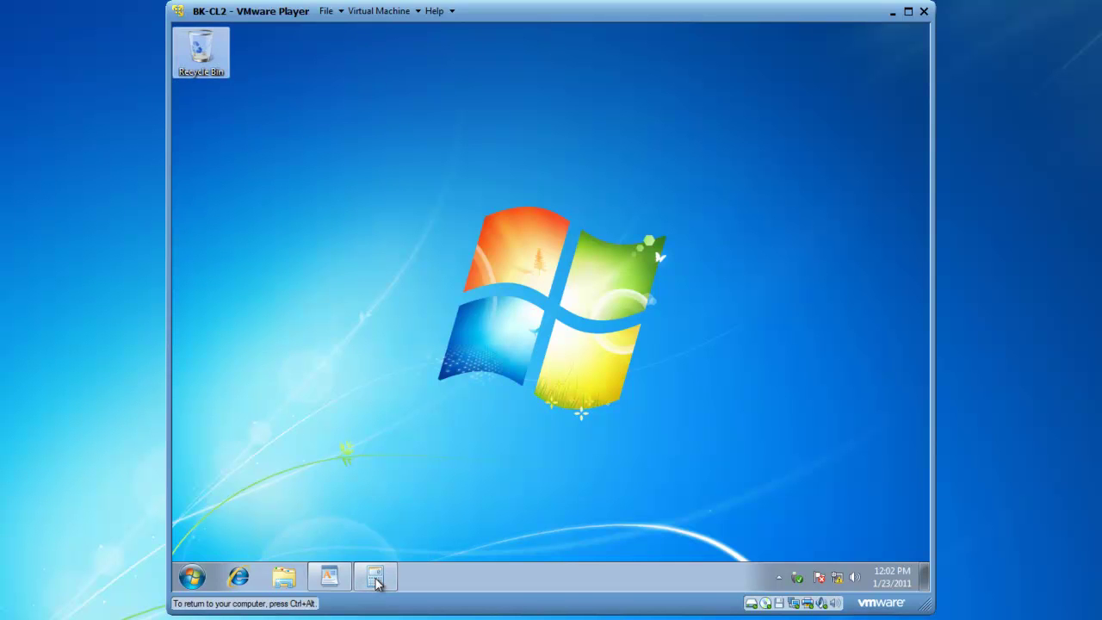
click(376, 583)
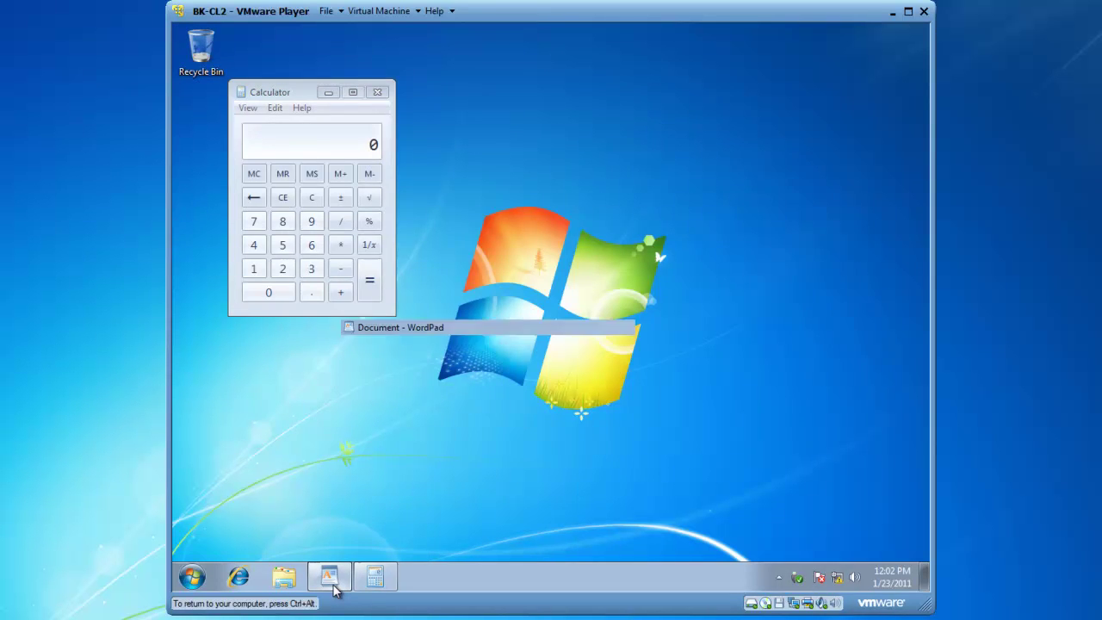
click(335, 588)
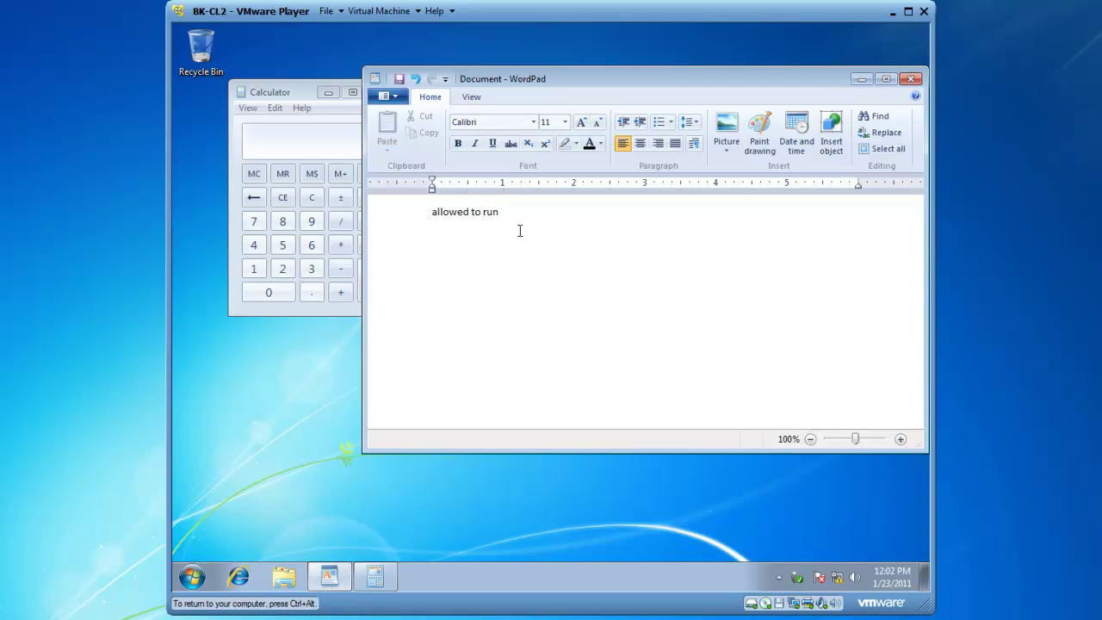